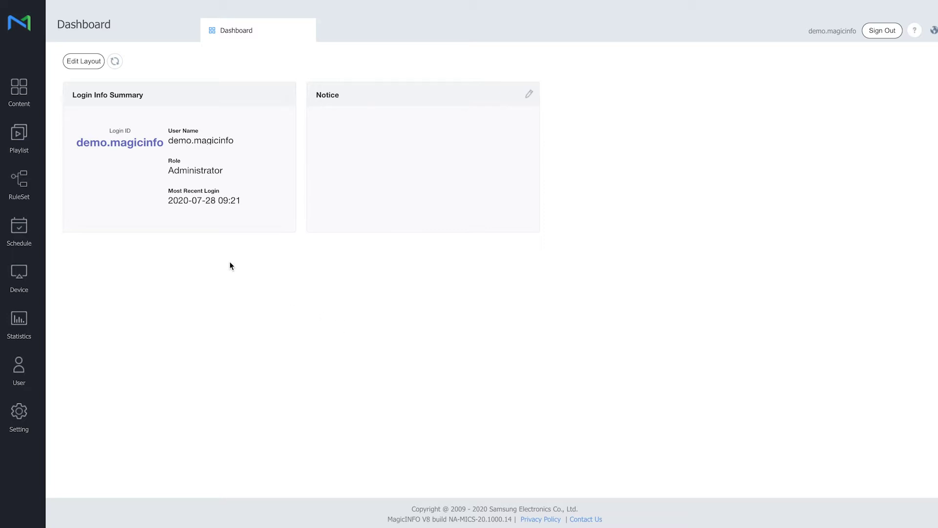
Go from the dashboard sidebar to the empty RuleSet page
{"action": "left_click", "coordinate": [16, 186]}
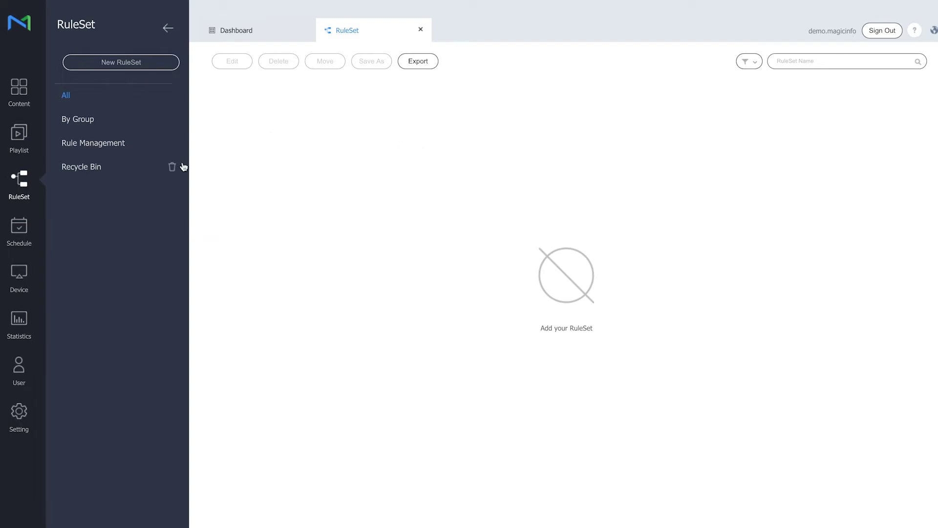
Create a New RuleSet with S6 as the supported device type
{"action": "left_click", "coordinate": [142, 61]}
{"action": "left_click", "coordinate": [264, 264]}
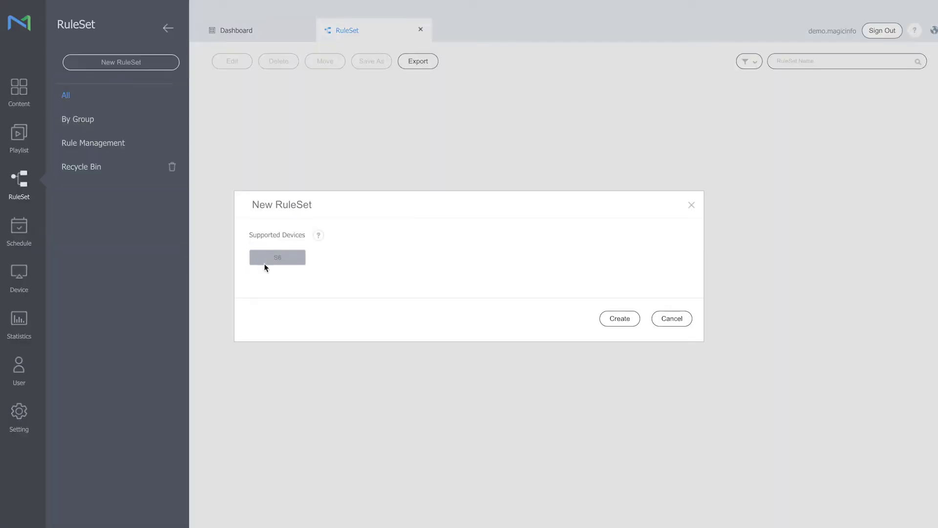
{"action": "left_click", "coordinate": [611, 319]}
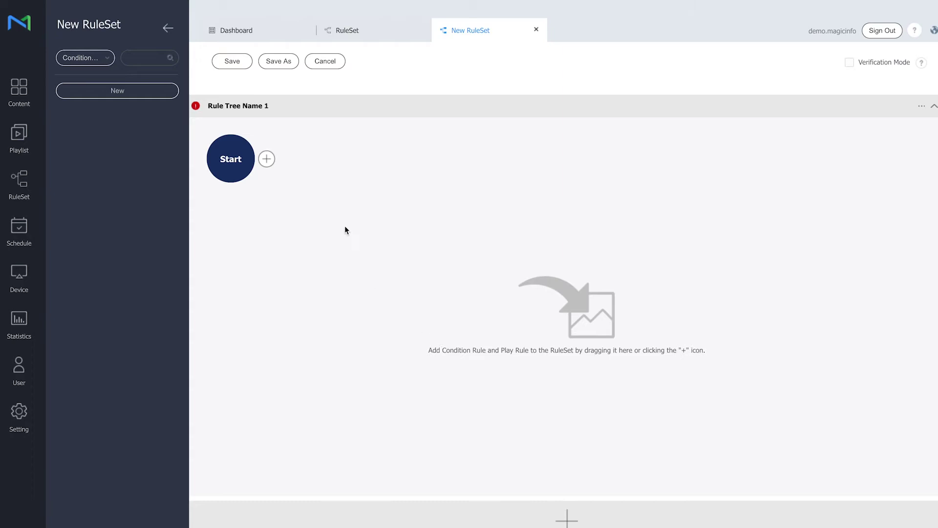
Add a Time condition named 1 after Start, covering 08:00:00 to 12:00:00
{"action": "left_click", "coordinate": [266, 160]}
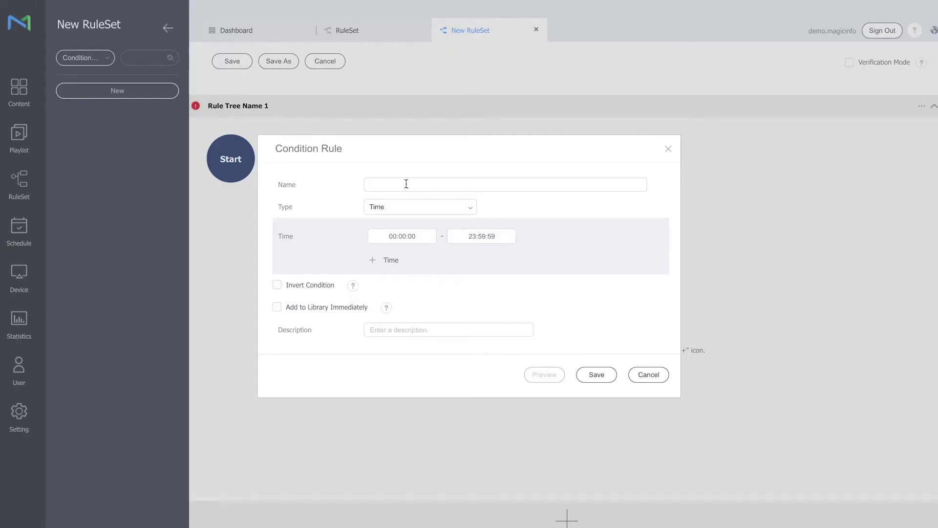
{"action": "type", "text": "1"}
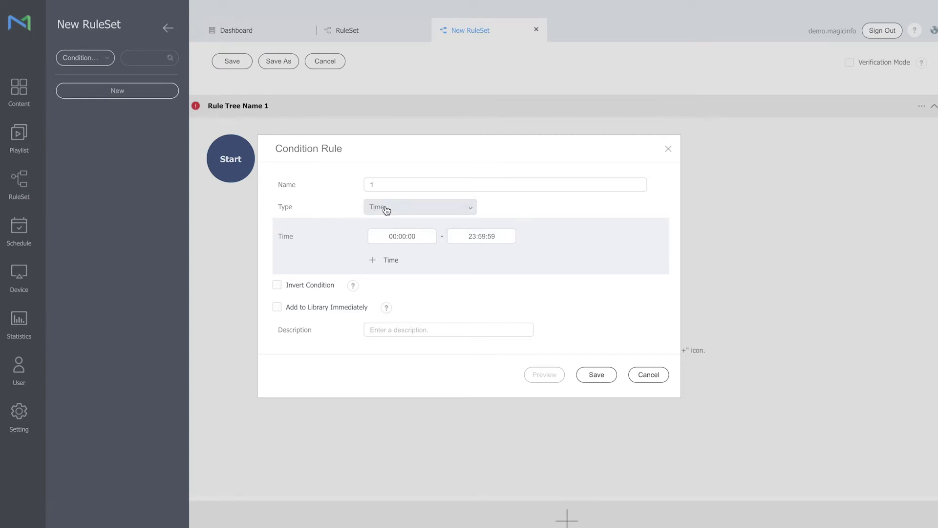
{"action": "left_click", "coordinate": [387, 210]}
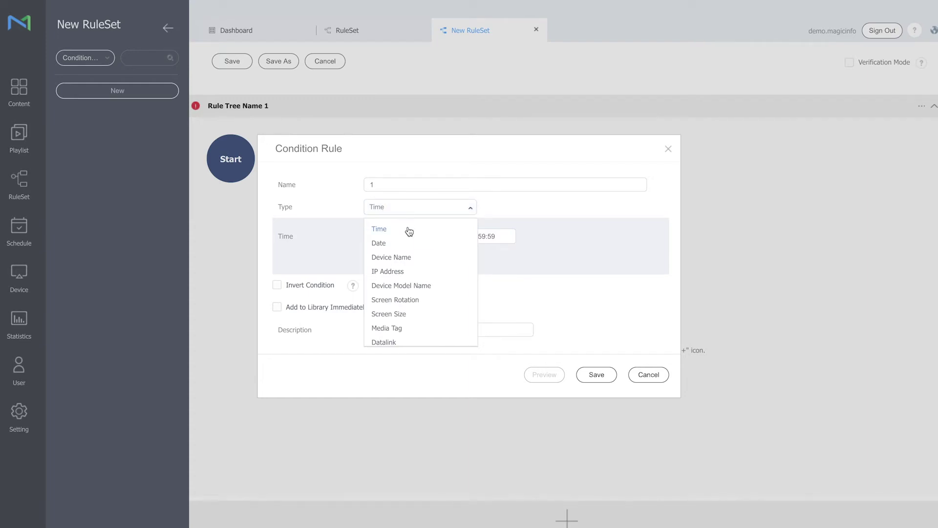
{"action": "scroll", "coordinate": [429, 313], "scroll_direction": "down", "scroll_amount": 1}
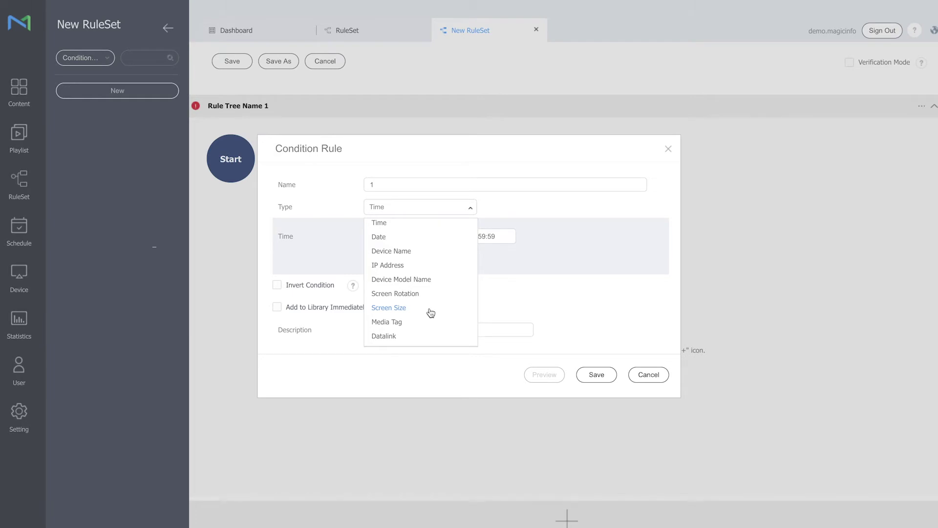
{"action": "scroll", "coordinate": [415, 260], "scroll_direction": "up", "scroll_amount": 1}
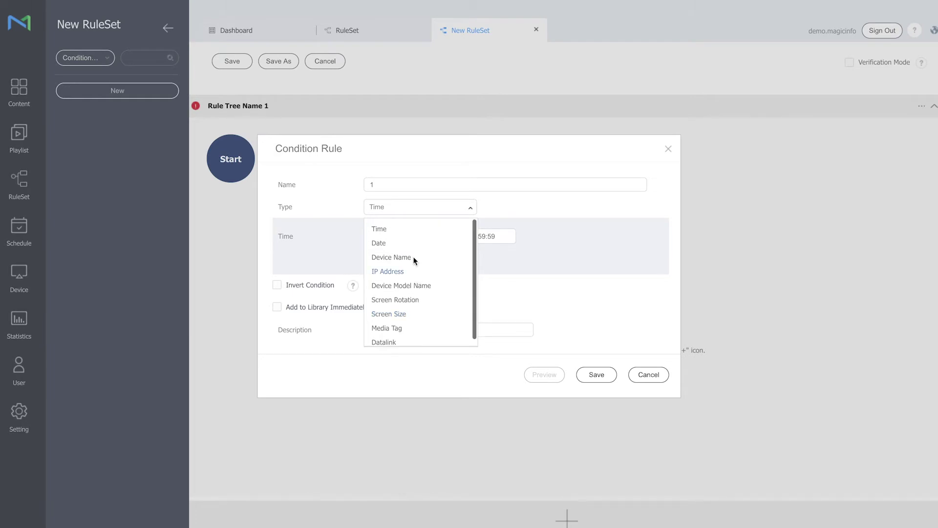
{"action": "left_click", "coordinate": [413, 229]}
{"action": "left_click", "coordinate": [392, 236]}
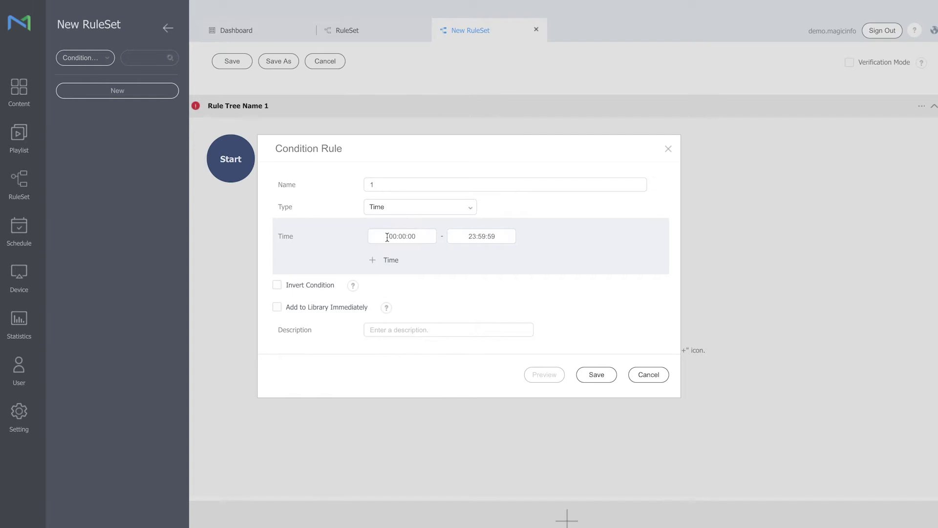
{"action": "type", "text": "8:0"}
{"action": "key", "text": "Tab"}
{"action": "type", "text": "12"}
{"action": "left_click", "coordinate": [604, 375]}
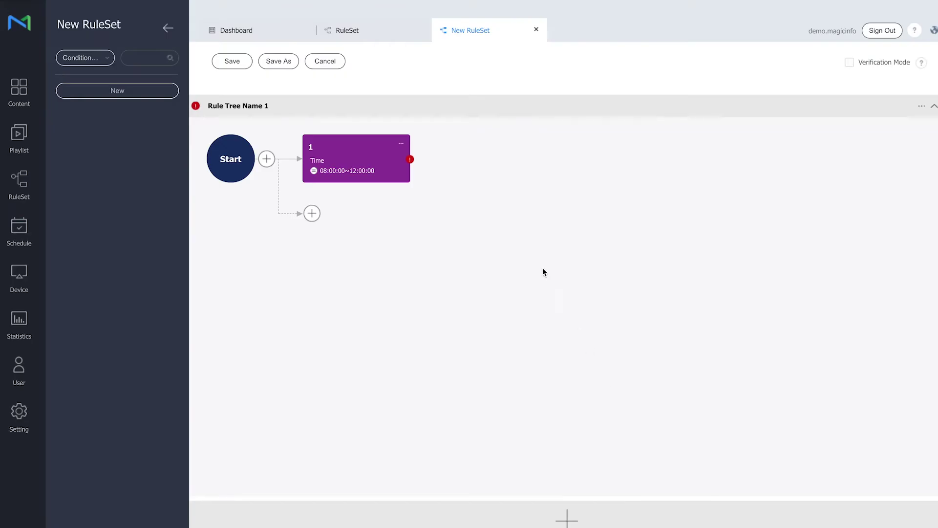
Add AND Date condition 2 after rule 1, repeating weekly on Mon, Wed and Fri
{"action": "left_click", "coordinate": [409, 160]}
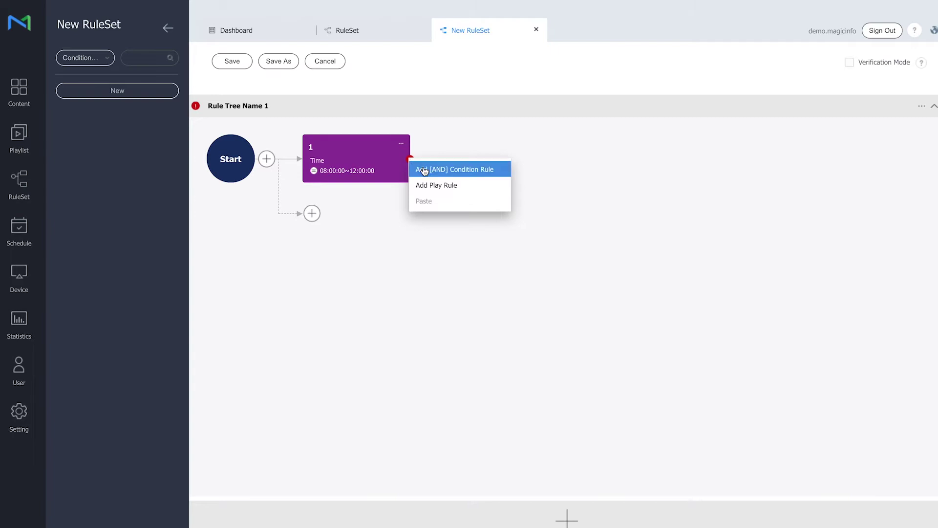
{"action": "left_click", "coordinate": [423, 170]}
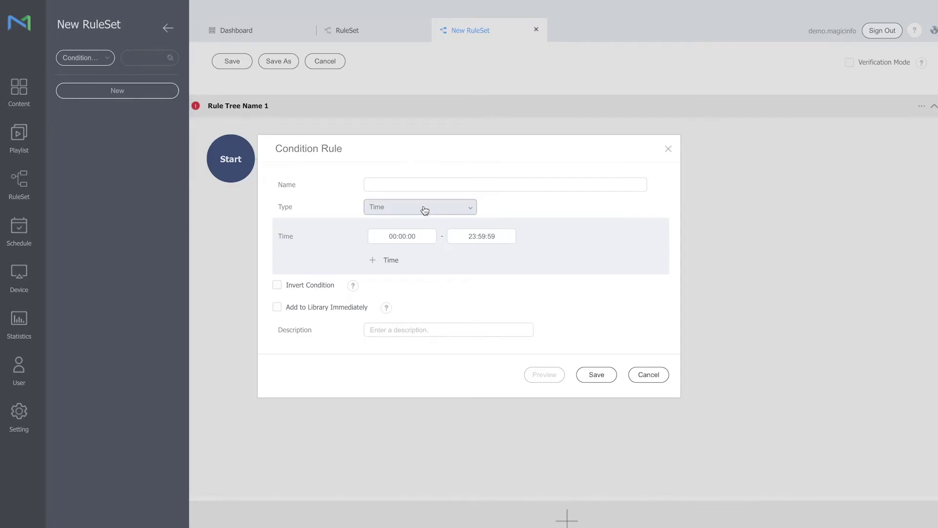
{"action": "type", "text": "2"}
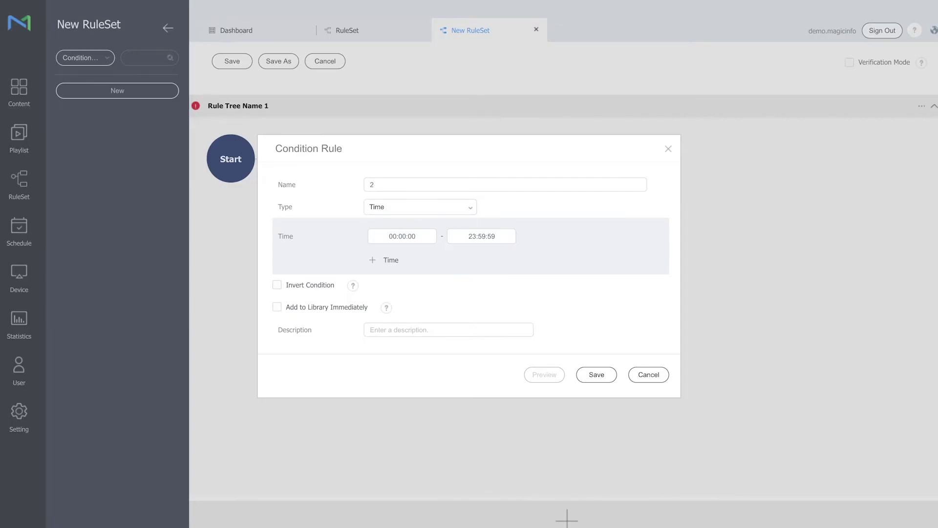
{"action": "left_click", "coordinate": [438, 206]}
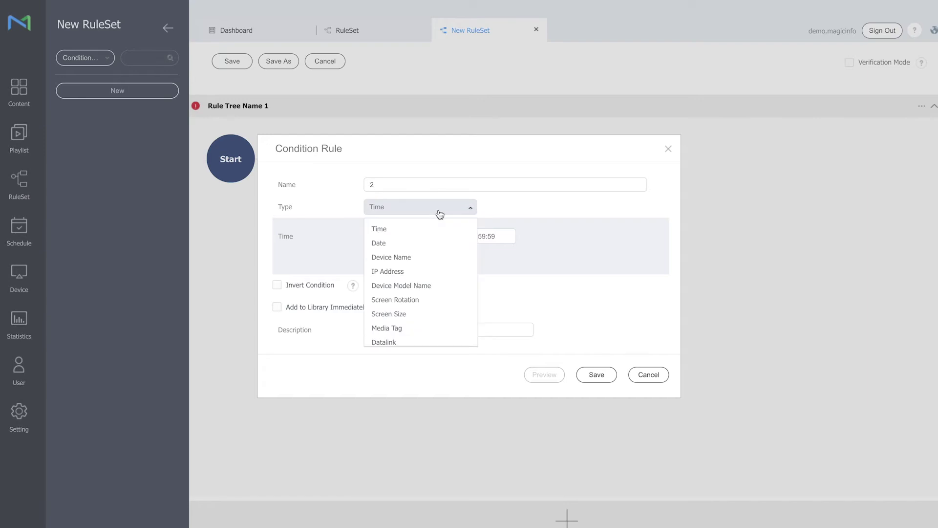
{"action": "left_click", "coordinate": [437, 247]}
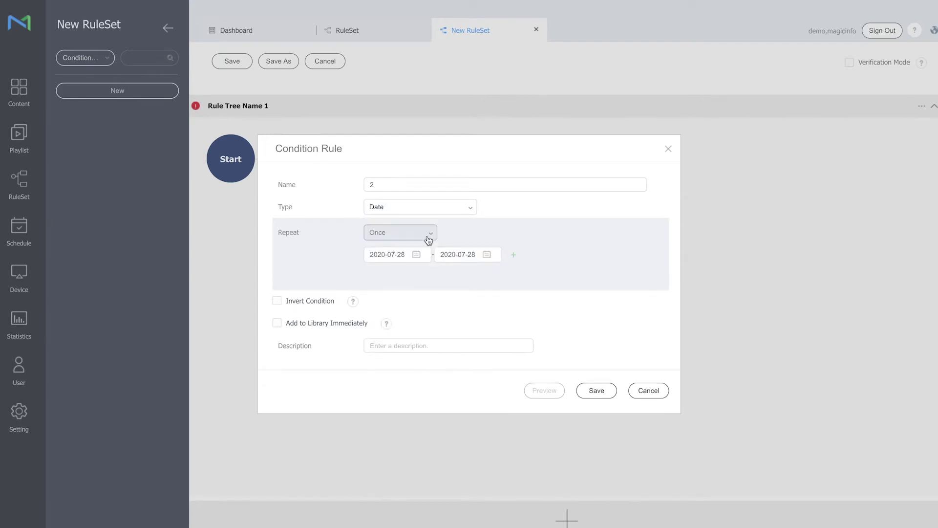
{"action": "left_click", "coordinate": [425, 234]}
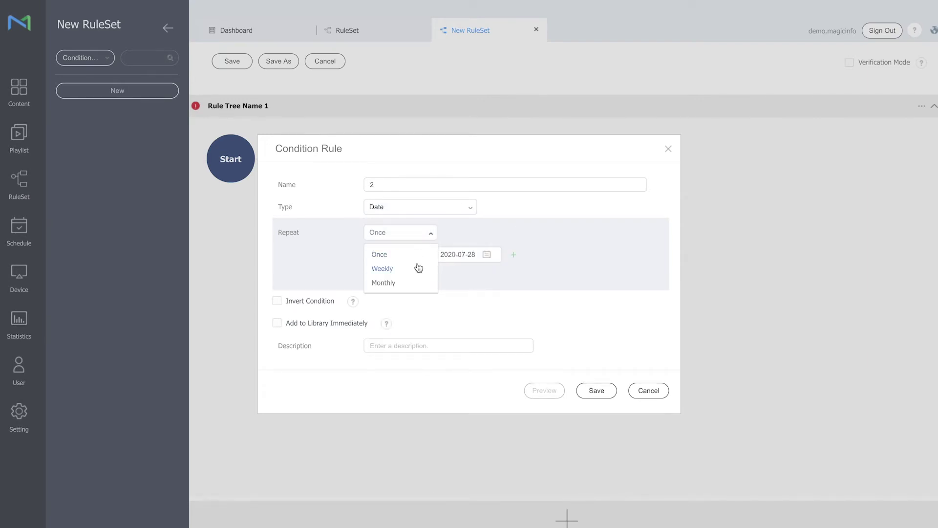
{"action": "left_click", "coordinate": [382, 268]}
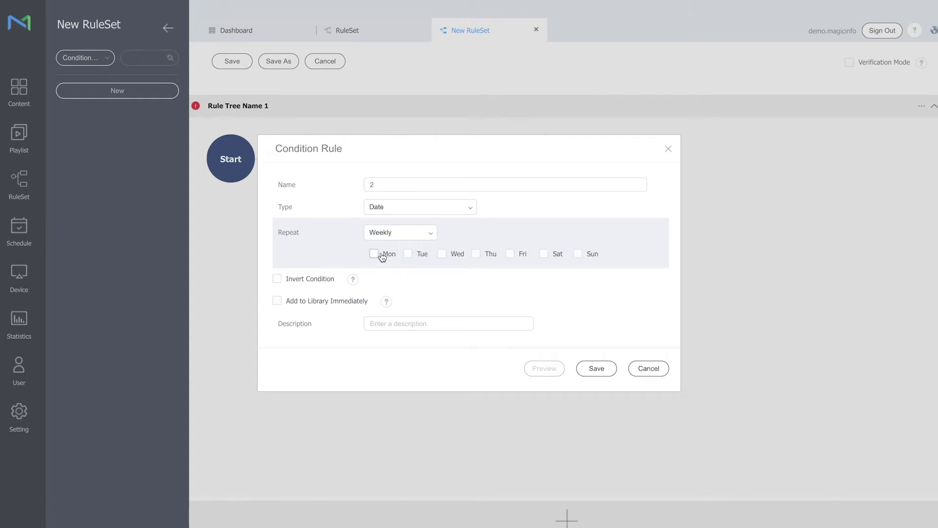
{"action": "left_click", "coordinate": [381, 255]}
{"action": "left_click", "coordinate": [445, 255]}
{"action": "left_click", "coordinate": [510, 254]}
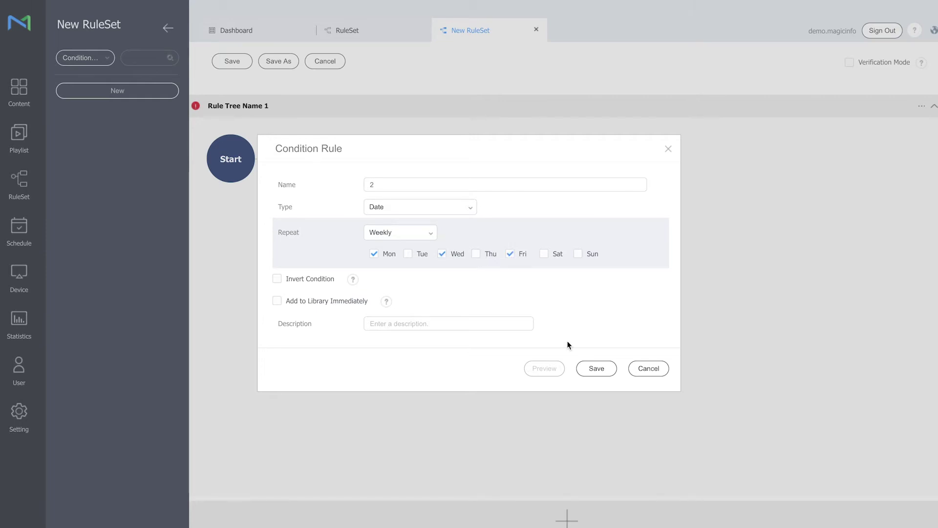
{"action": "left_click", "coordinate": [598, 372]}
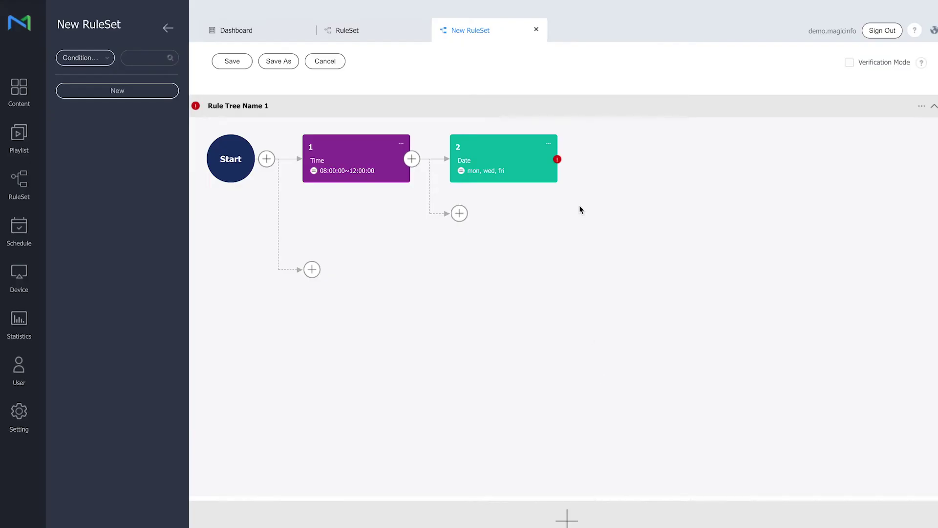
Add AND Device Model Name condition 3 matching names that Start With QB
{"action": "left_click", "coordinate": [557, 161]}
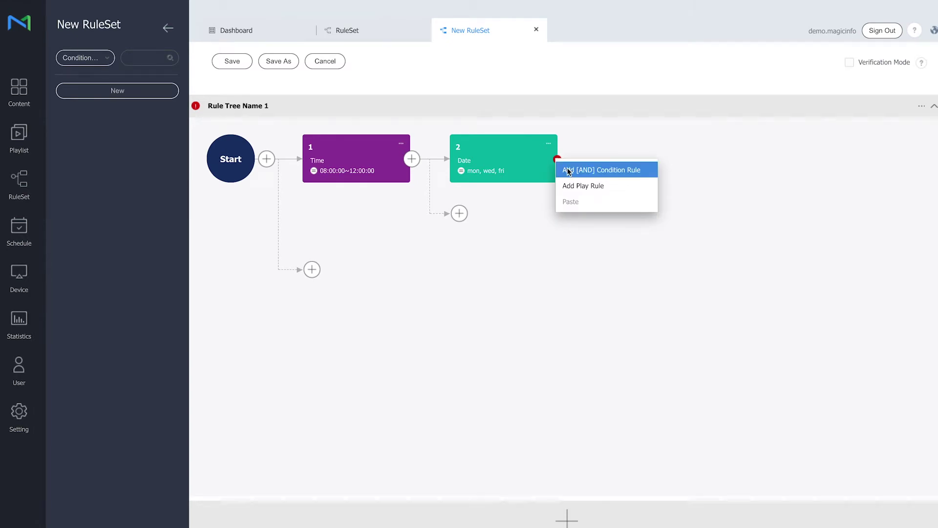
{"action": "left_click", "coordinate": [566, 171]}
{"action": "left_click", "coordinate": [443, 209]}
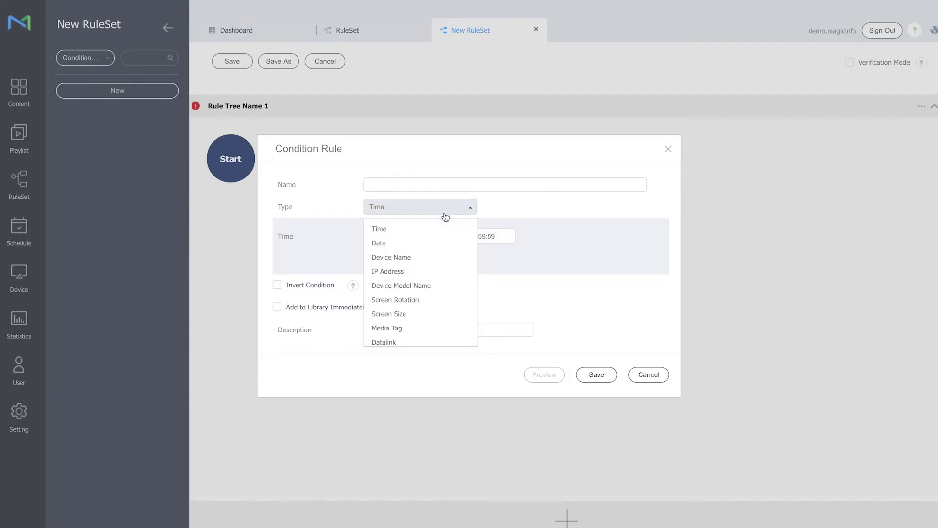
{"action": "left_click", "coordinate": [429, 288]}
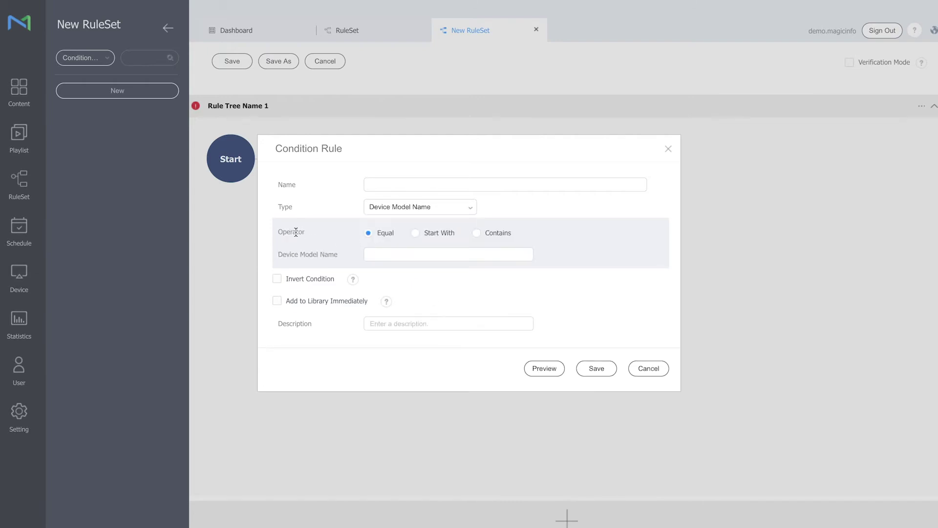
{"action": "left_click", "coordinate": [410, 254]}
{"action": "type", "text": "QB"}
{"action": "left_click", "coordinate": [417, 233]}
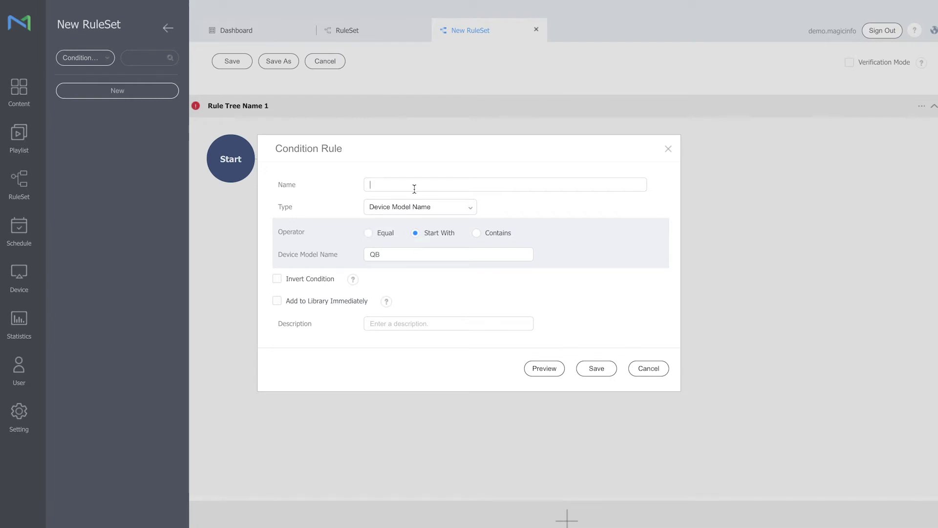
{"action": "type", "text": "3"}
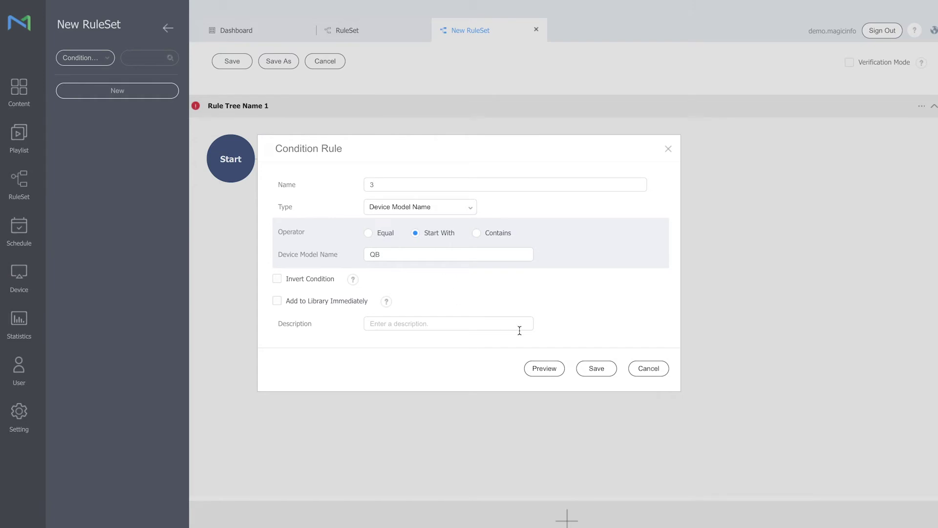
{"action": "left_click", "coordinate": [597, 371]}
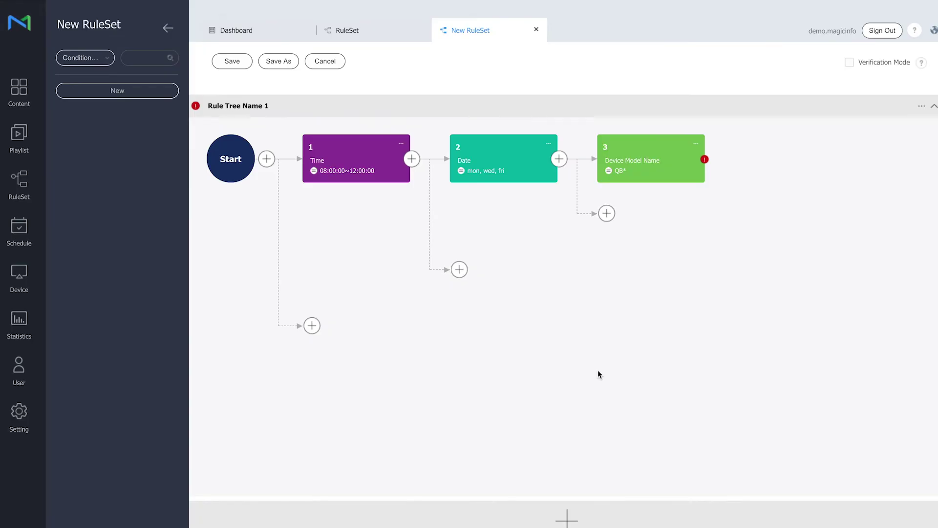
Add play rule 4 after condition 3 playing Schermafbeelding 2020-07-22 om 09.19.50.png
{"action": "left_click", "coordinate": [704, 162]}
{"action": "left_click", "coordinate": [716, 188]}
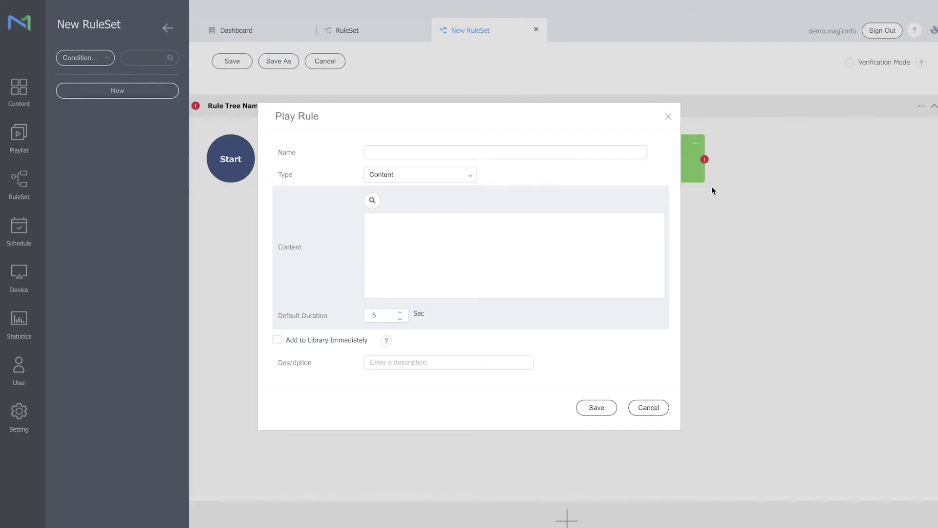
{"action": "left_click", "coordinate": [371, 201]}
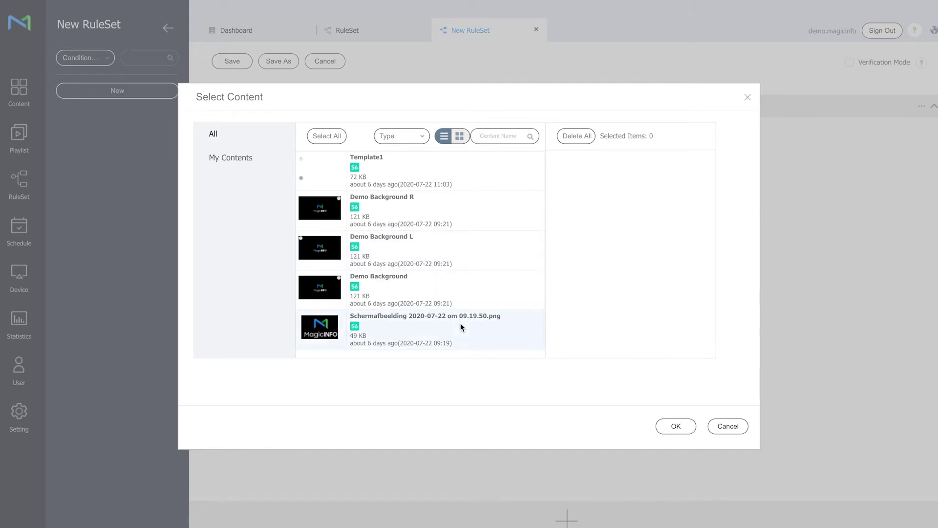
{"action": "left_click", "coordinate": [441, 345]}
{"action": "left_click", "coordinate": [681, 429]}
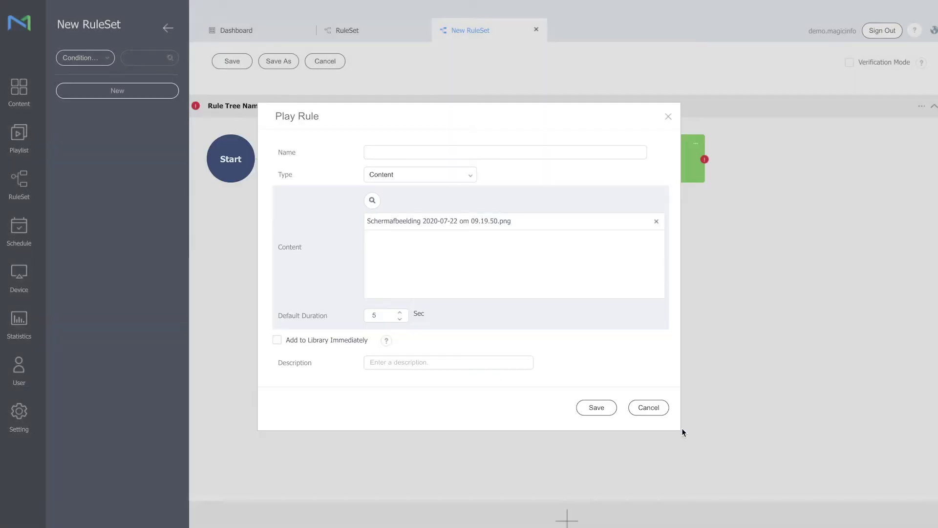
{"action": "left_click", "coordinate": [466, 152]}
{"action": "type", "text": "4"}
{"action": "left_click", "coordinate": [595, 413]}
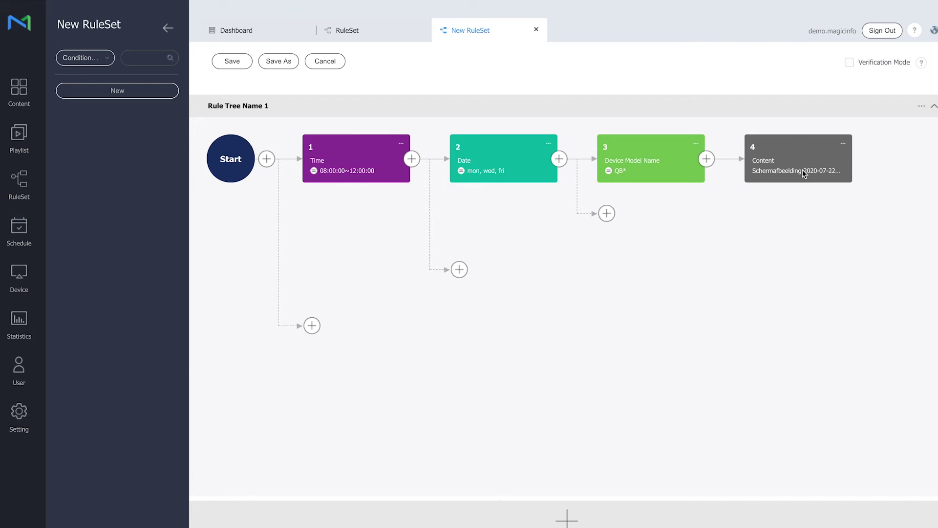
Start saving the whole ruleset, bringing up the empty Save dialog
{"action": "left_click", "coordinate": [222, 62]}
Save the ruleset as ruleset1 in group Demo > default, with Template1 as default content
{"action": "left_click", "coordinate": [454, 229]}
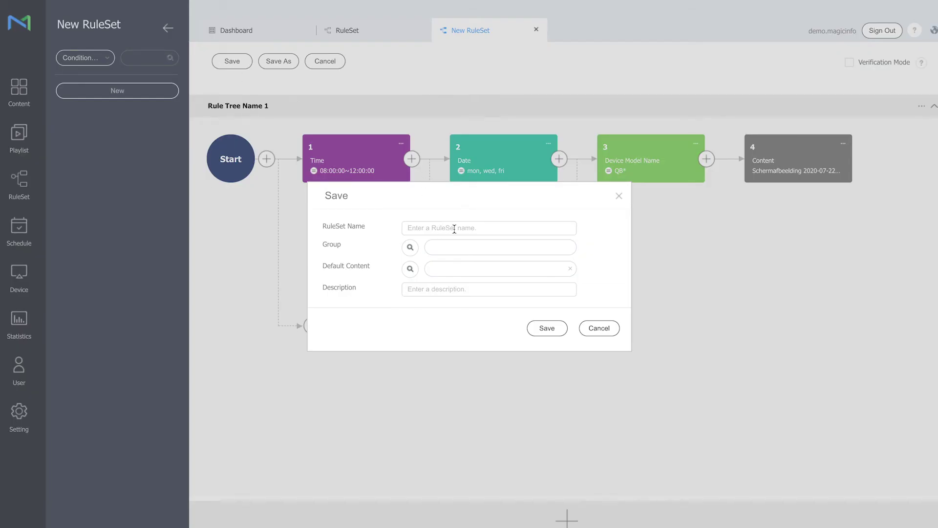
{"action": "type", "text": "ruleset1"}
{"action": "left_click", "coordinate": [411, 247]}
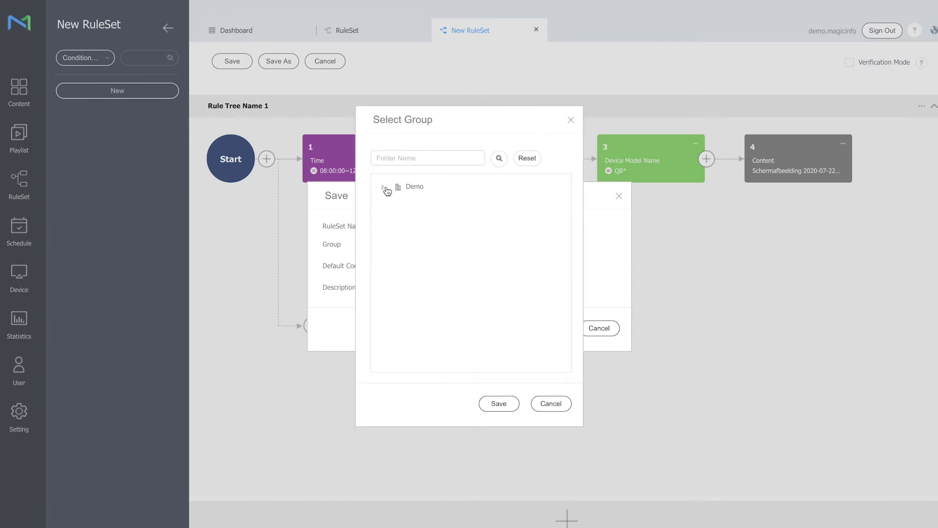
{"action": "left_click", "coordinate": [385, 187]}
{"action": "left_click", "coordinate": [422, 205]}
{"action": "left_click", "coordinate": [497, 405]}
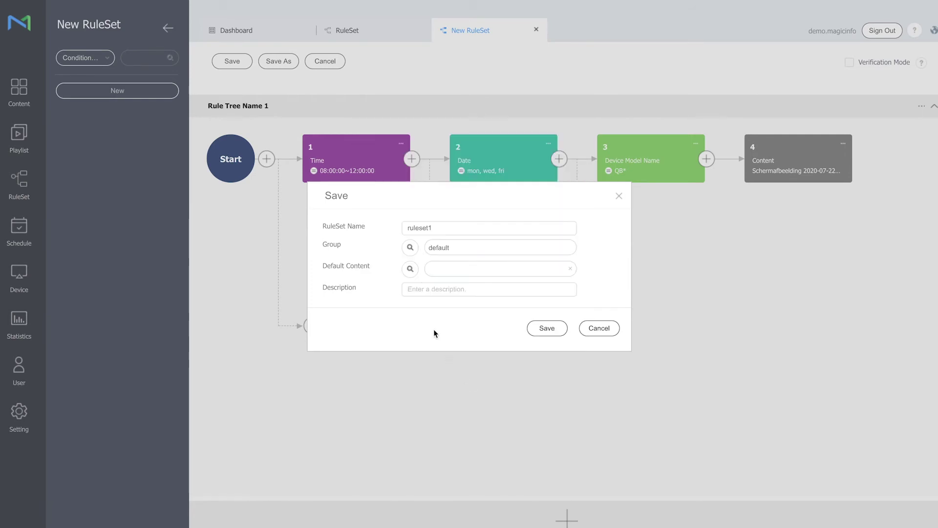
{"action": "left_click", "coordinate": [410, 269]}
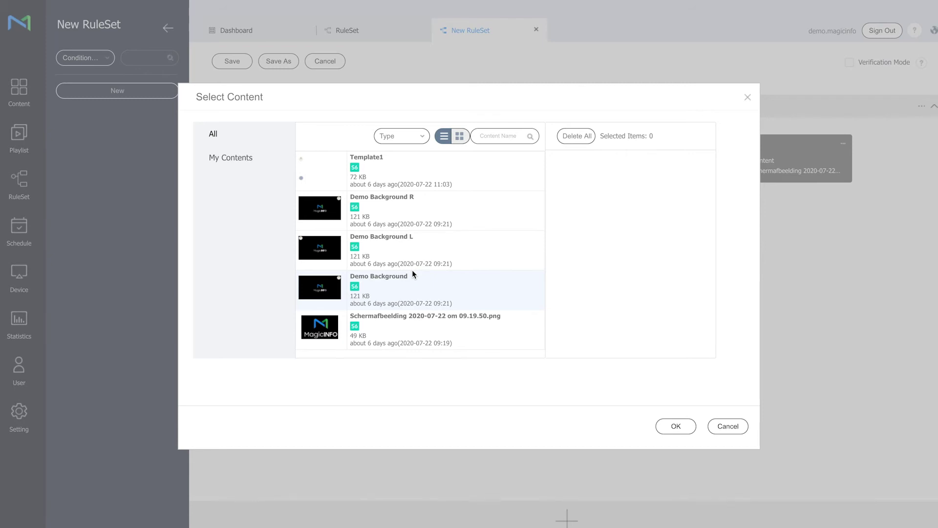
{"action": "left_click", "coordinate": [414, 173]}
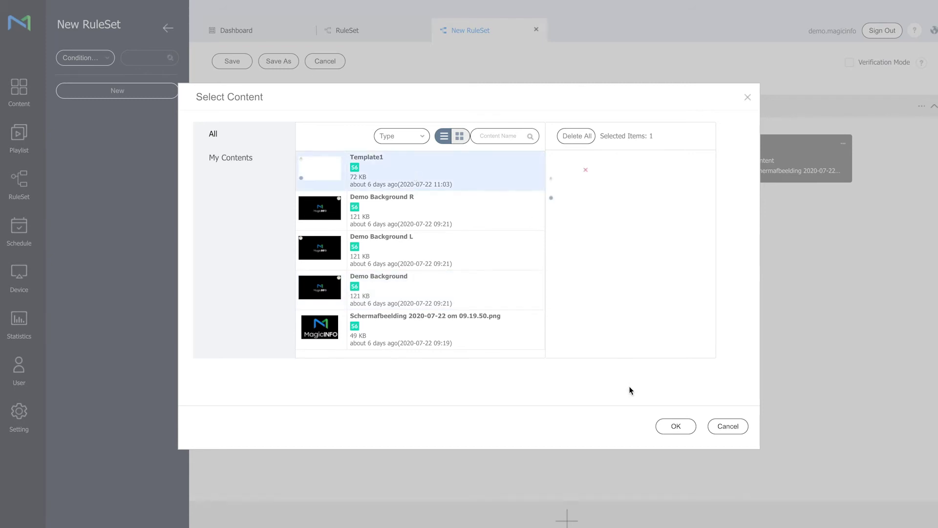
{"action": "left_click", "coordinate": [675, 430]}
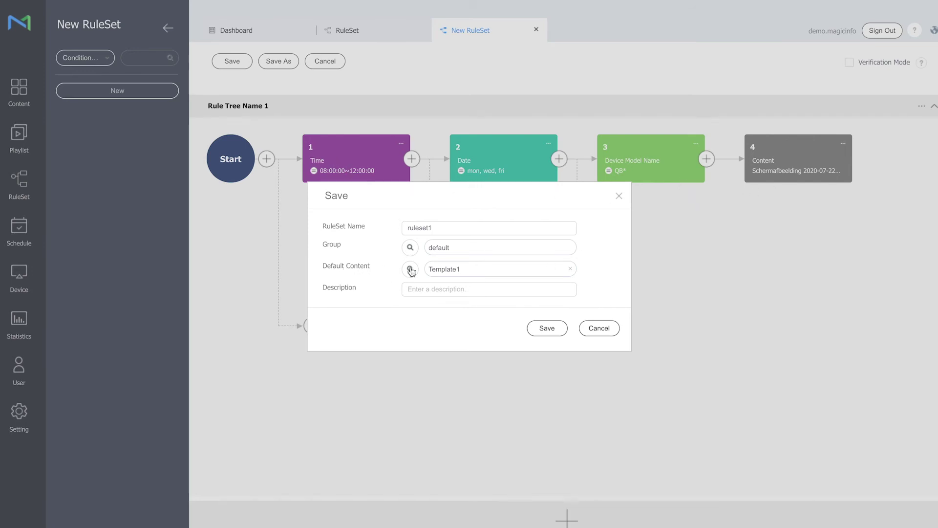
{"action": "left_click", "coordinate": [539, 331]}
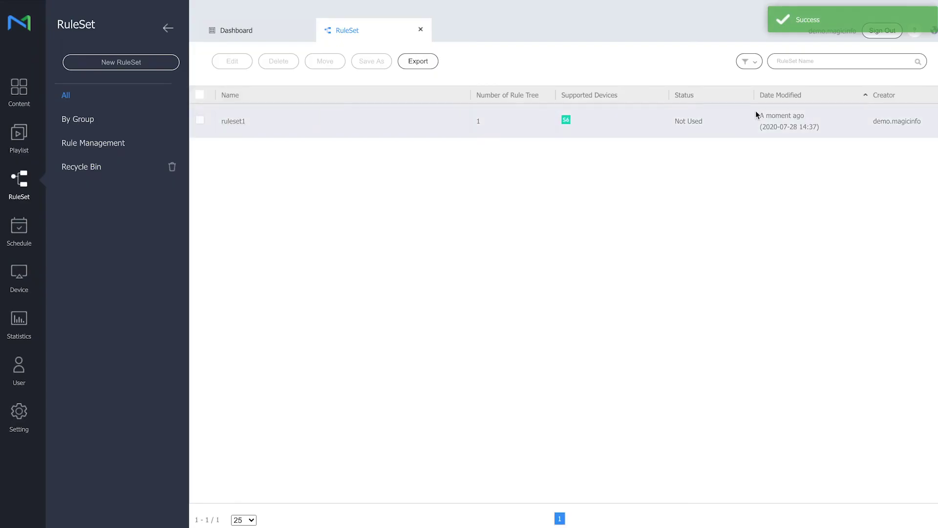
Edit ruleset1 and run verification against the Screencom > Test RuleSet device group
{"action": "left_click", "coordinate": [233, 128]}
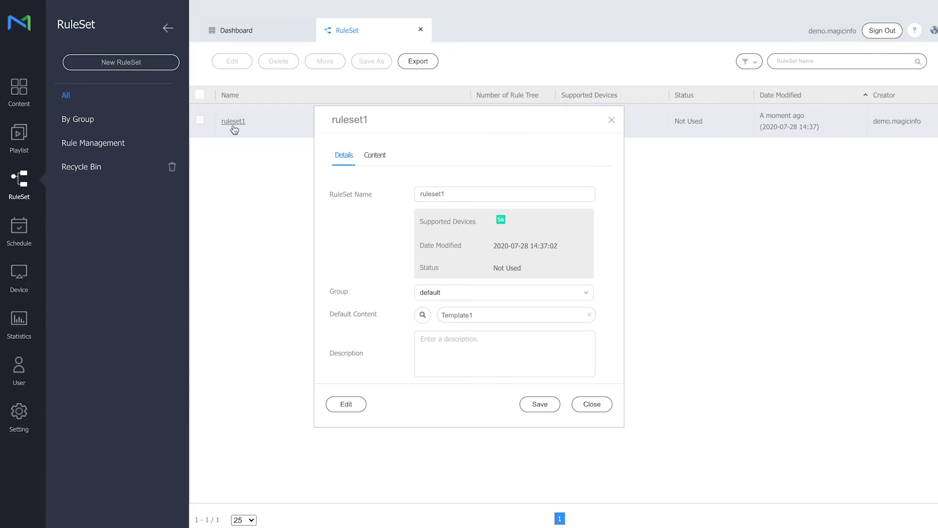
{"action": "left_click", "coordinate": [358, 405]}
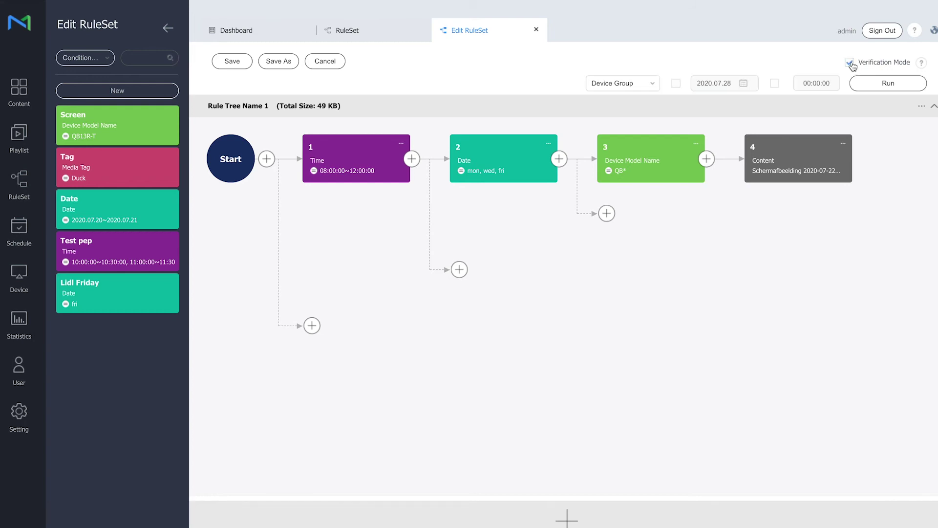
{"action": "left_click", "coordinate": [650, 79]}
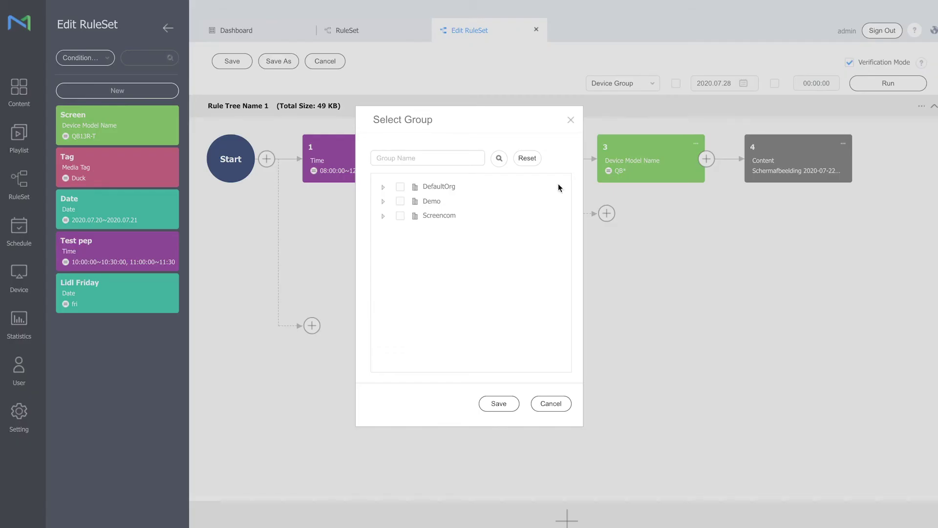
{"action": "left_click", "coordinate": [383, 215]}
{"action": "scroll", "coordinate": [416, 303], "scroll_direction": "down", "scroll_amount": 2}
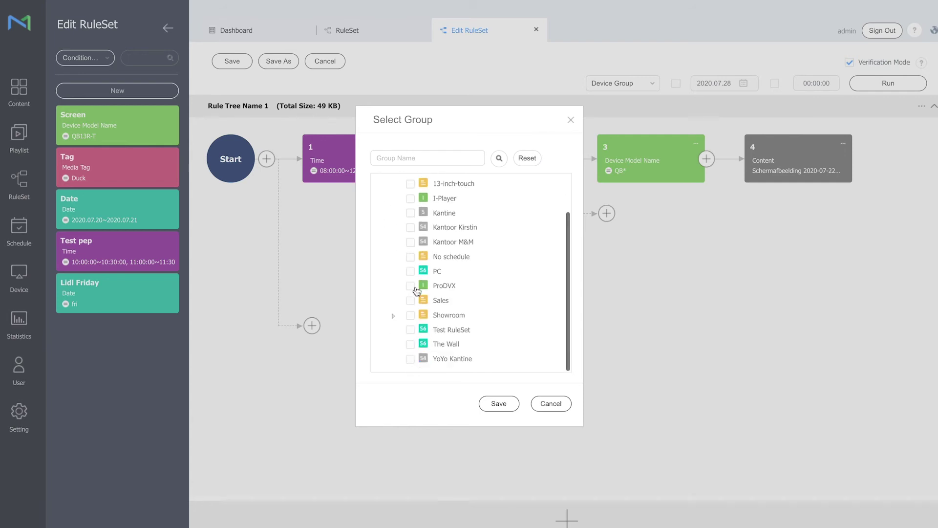
{"action": "left_click", "coordinate": [410, 329]}
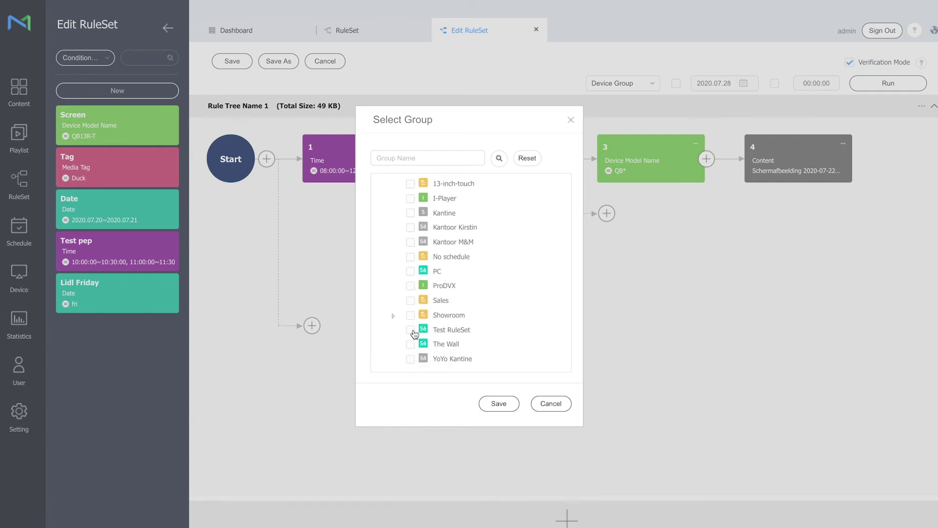
{"action": "left_click", "coordinate": [500, 405]}
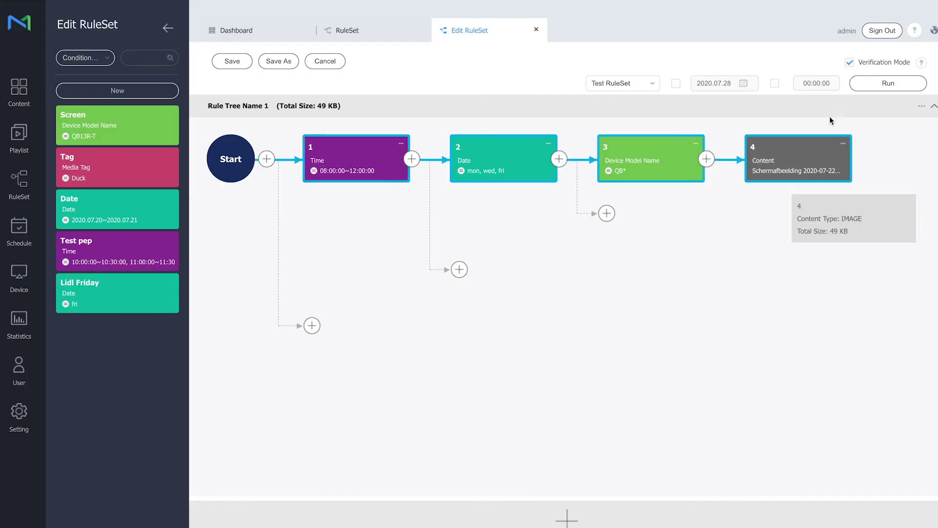
{"action": "left_click", "coordinate": [889, 84]}
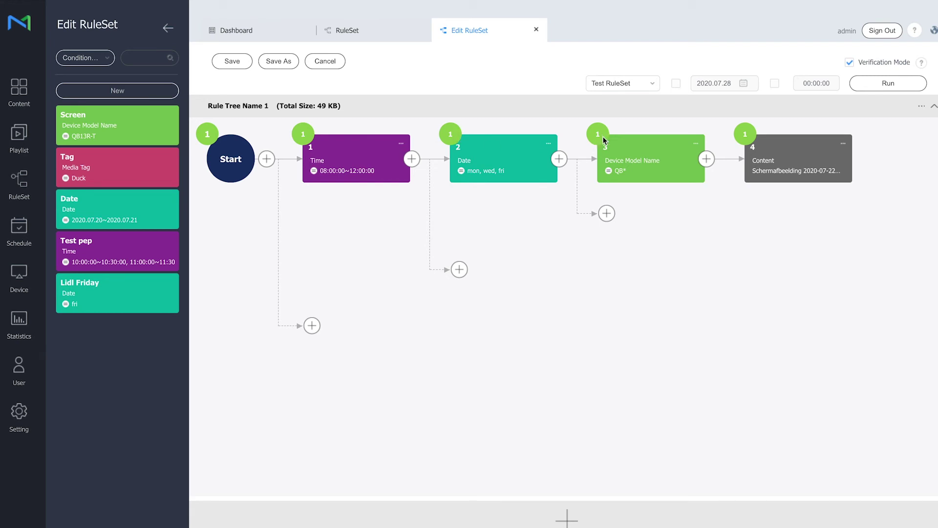
{"action": "mouse_move", "coordinate": [746, 133]}
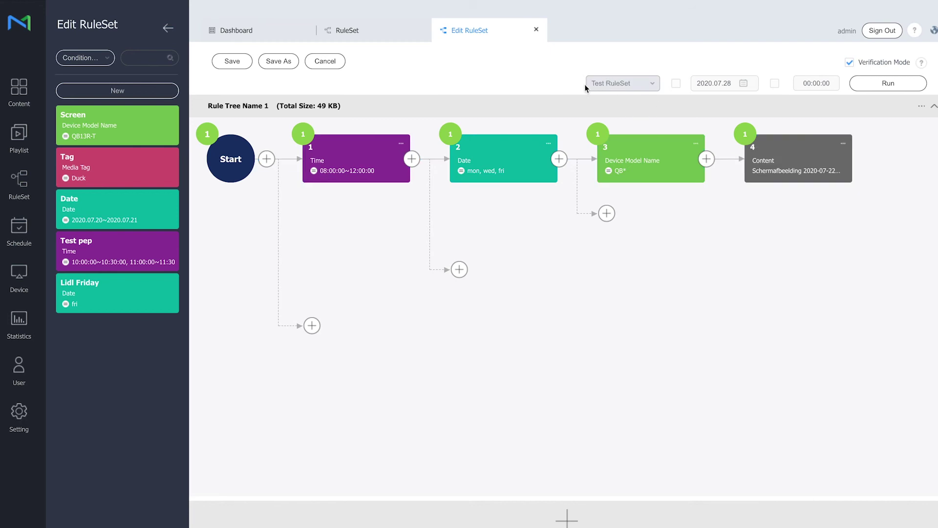
Switch the verification test group to The Wall
{"action": "left_click", "coordinate": [629, 84]}
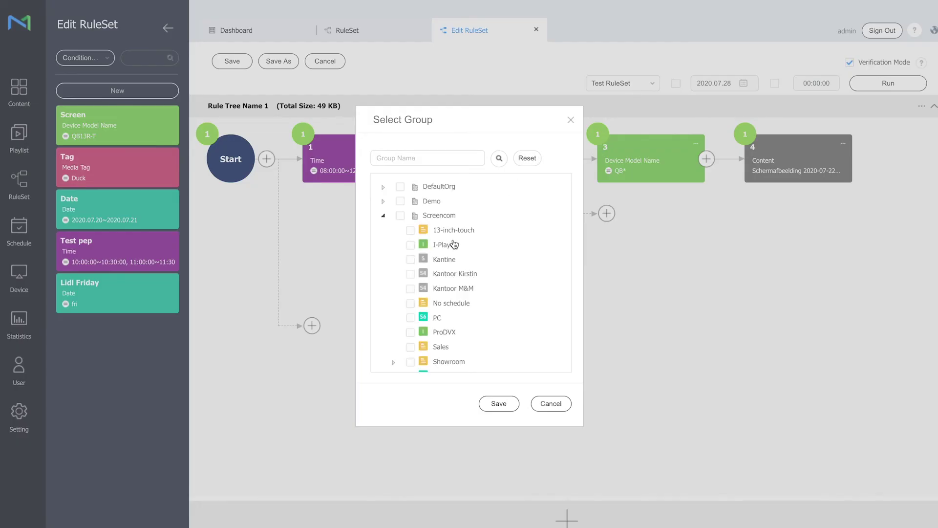
{"action": "scroll", "coordinate": [457, 245], "scroll_direction": "down", "scroll_amount": 2}
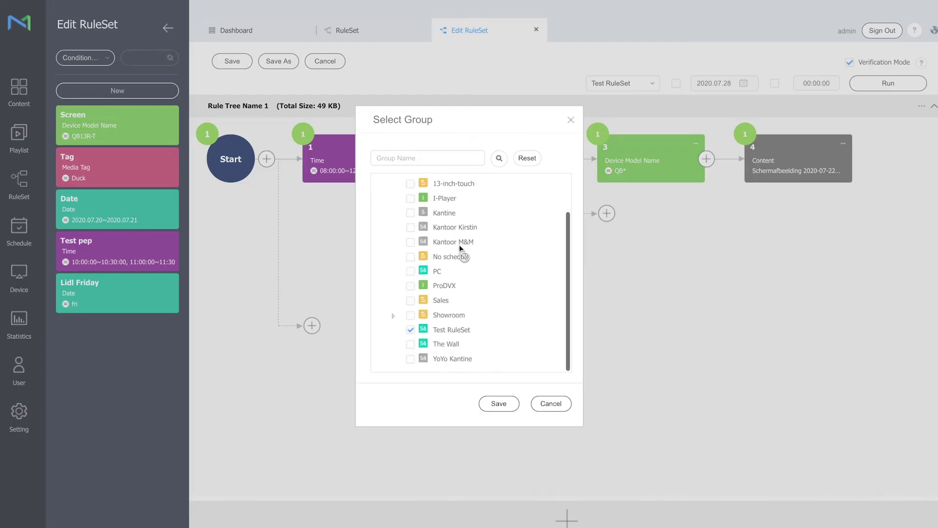
{"action": "left_click", "coordinate": [412, 344]}
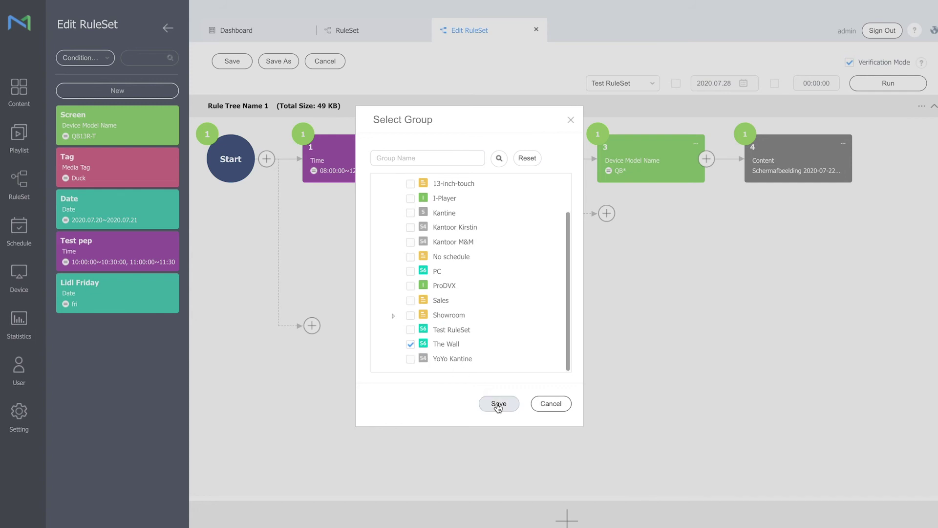
{"action": "left_click", "coordinate": [498, 404]}
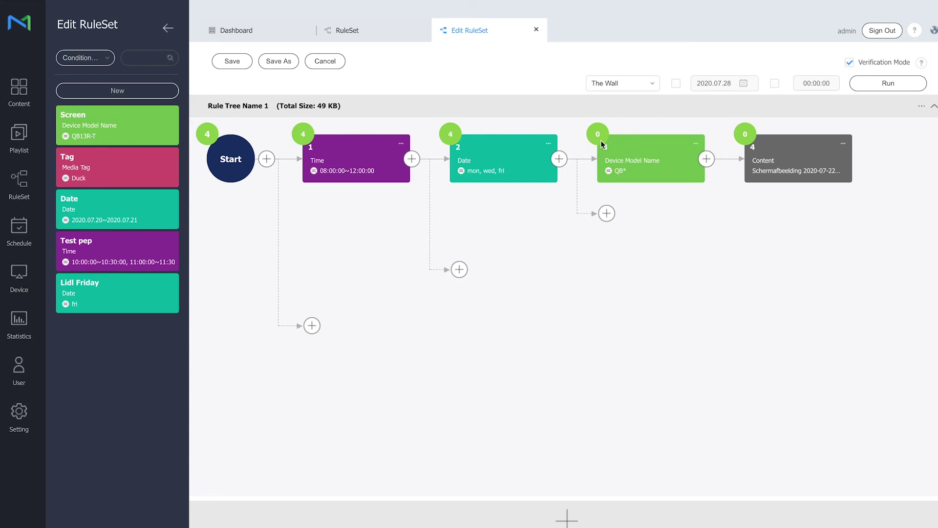
Cancel the group picker without changes and uncheck Verification Mode
{"action": "left_click", "coordinate": [653, 88]}
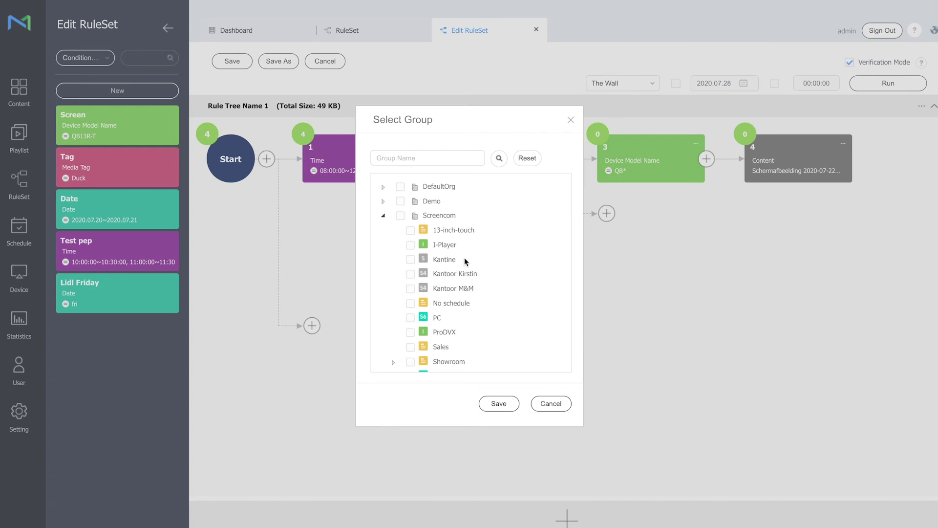
{"action": "scroll", "coordinate": [467, 259], "scroll_direction": "down", "scroll_amount": 2}
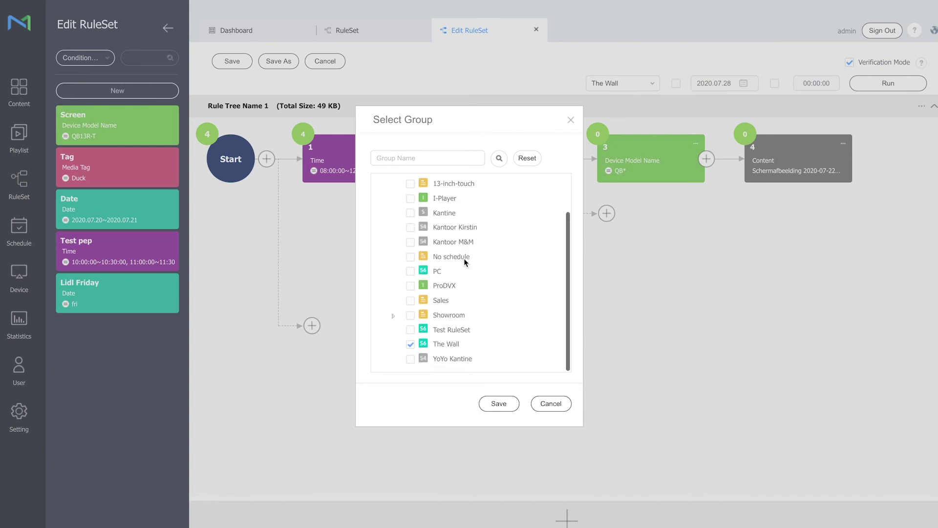
{"action": "left_click", "coordinate": [545, 406]}
{"action": "left_click", "coordinate": [861, 63]}
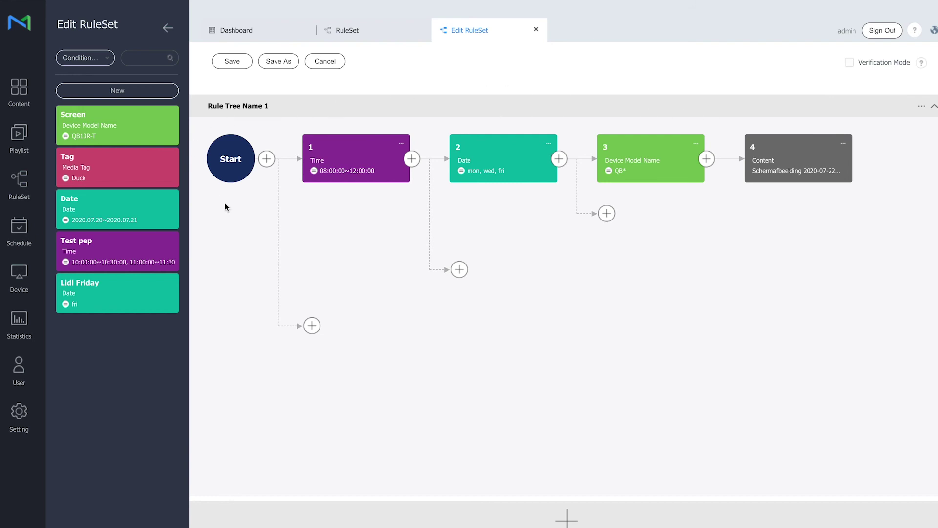
Save the edited ruleset, keeping the name ruleset1
{"action": "left_click", "coordinate": [232, 62]}
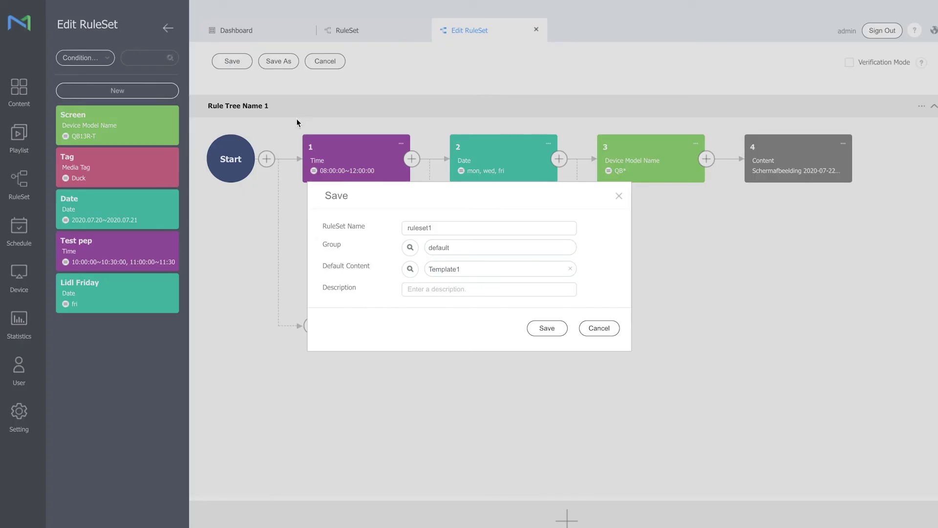
{"action": "left_click", "coordinate": [540, 328]}
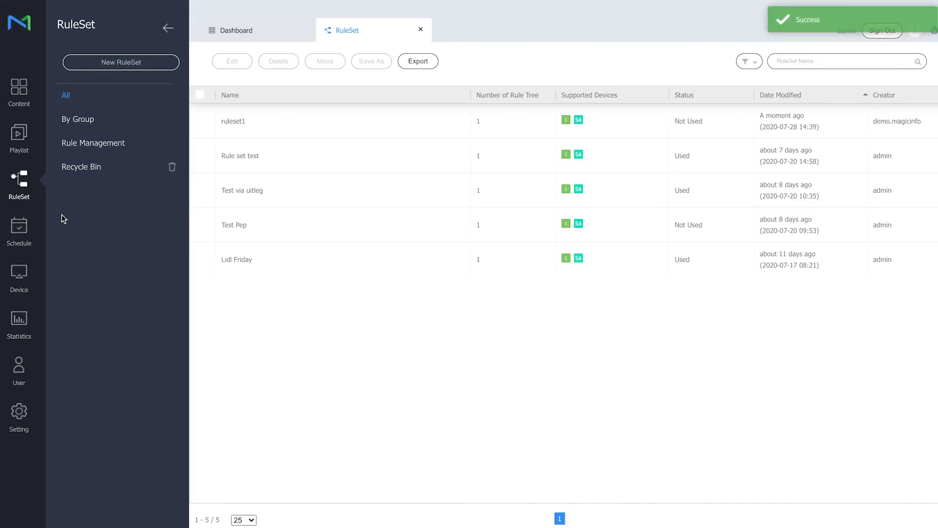
Create a new content schedule for the I and S6 device types
{"action": "left_click", "coordinate": [20, 229]}
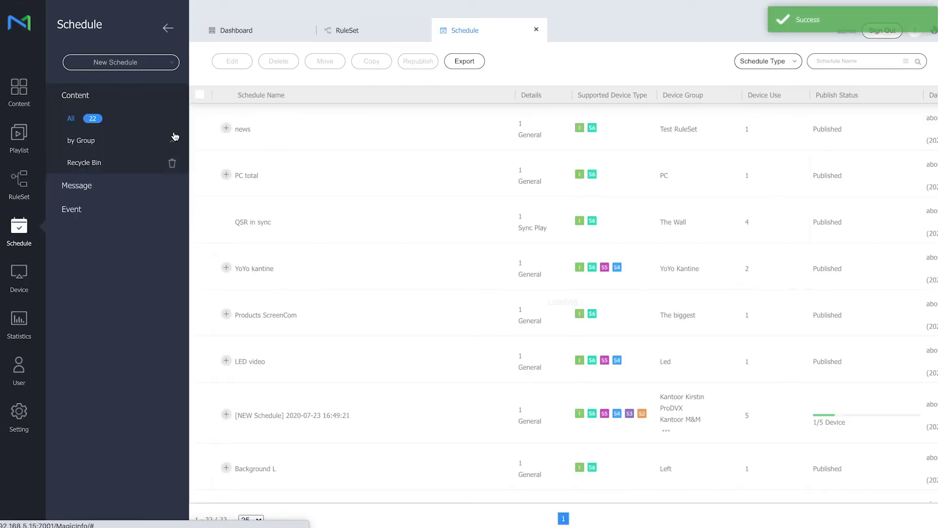
{"action": "left_click", "coordinate": [151, 65]}
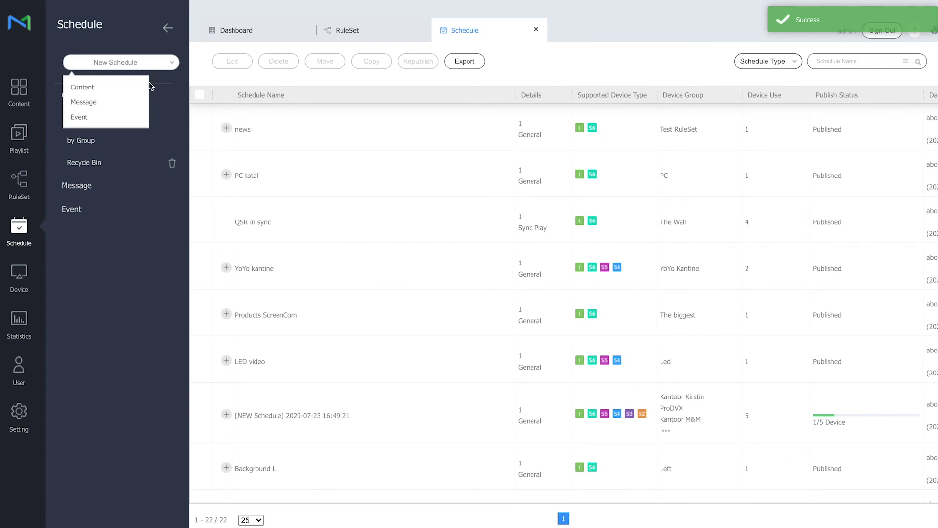
{"action": "left_click", "coordinate": [125, 90]}
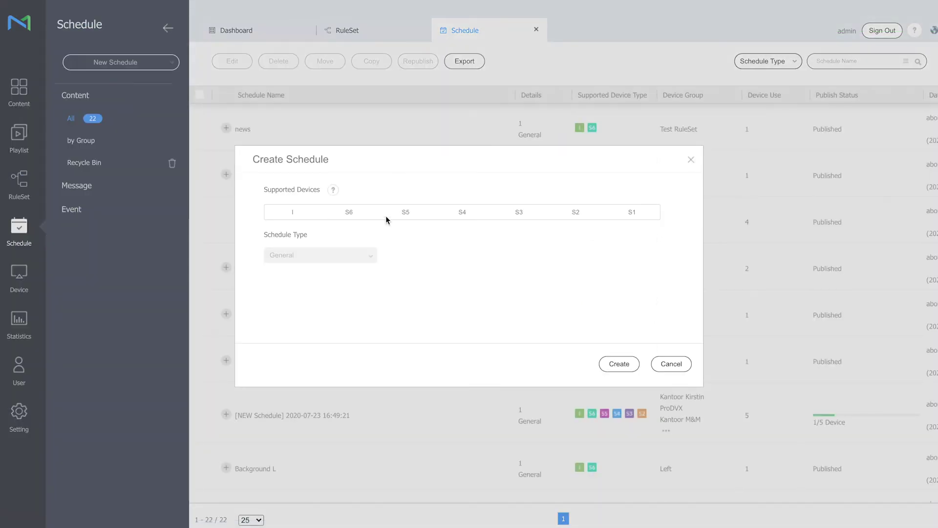
{"action": "left_click", "coordinate": [356, 215]}
{"action": "left_click", "coordinate": [618, 364]}
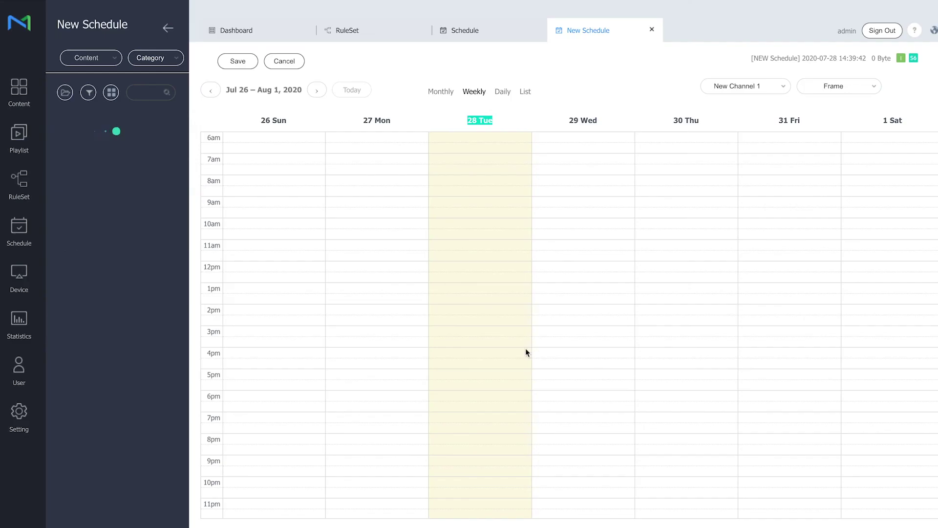
Place ruleset1 on Tuesday at 10am as a daily, all-day, never-expiring entry and begin saving
{"action": "left_click", "coordinate": [99, 61]}
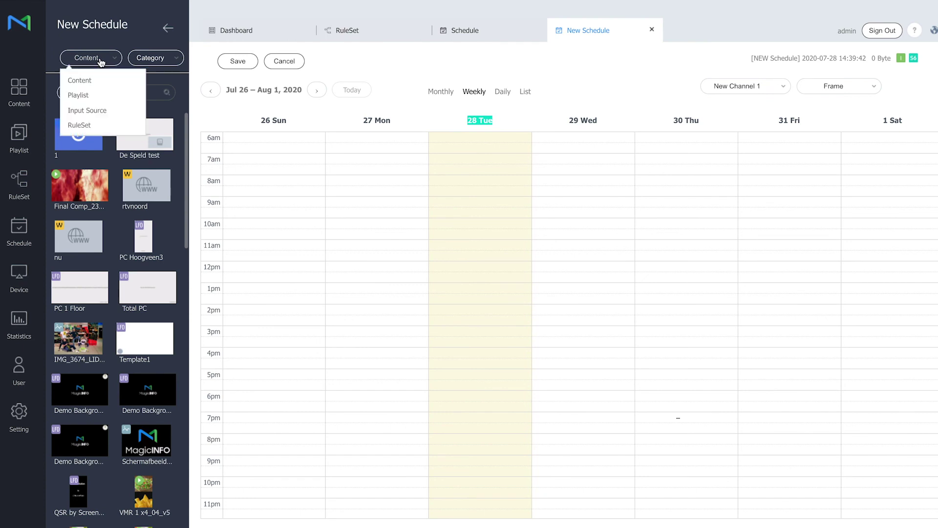
{"action": "left_click", "coordinate": [80, 125]}
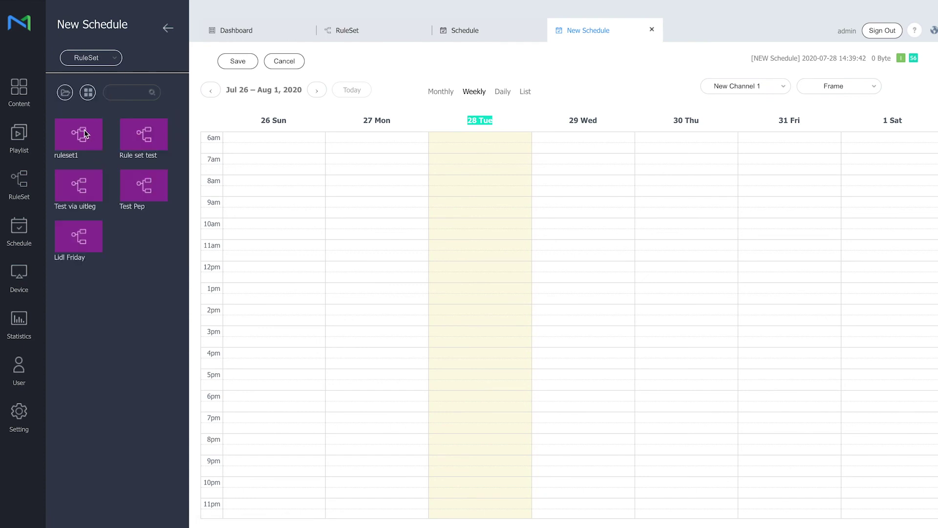
{"action": "left_click_drag", "start_coordinate": [84, 133], "coordinate": [476, 238]}
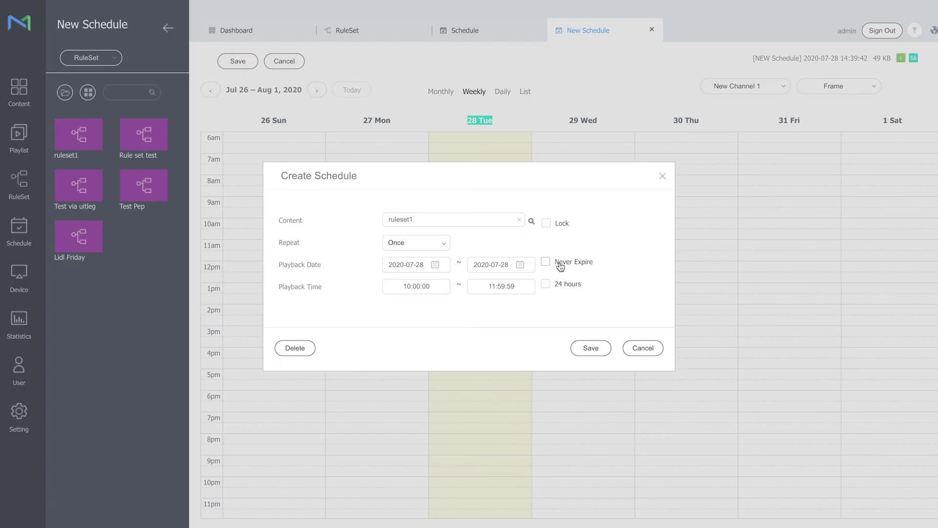
{"action": "left_click", "coordinate": [561, 265]}
{"action": "left_click", "coordinate": [562, 289]}
{"action": "left_click", "coordinate": [590, 348]}
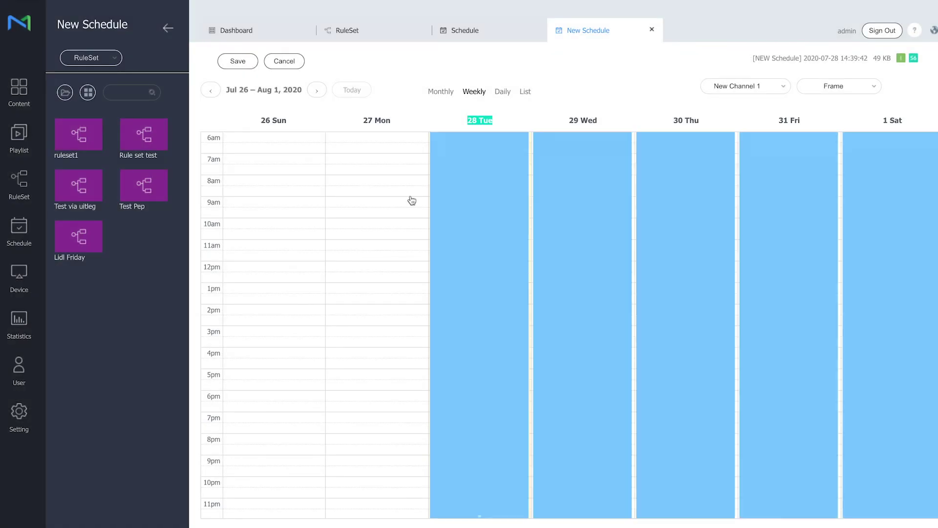
{"action": "left_click", "coordinate": [236, 64]}
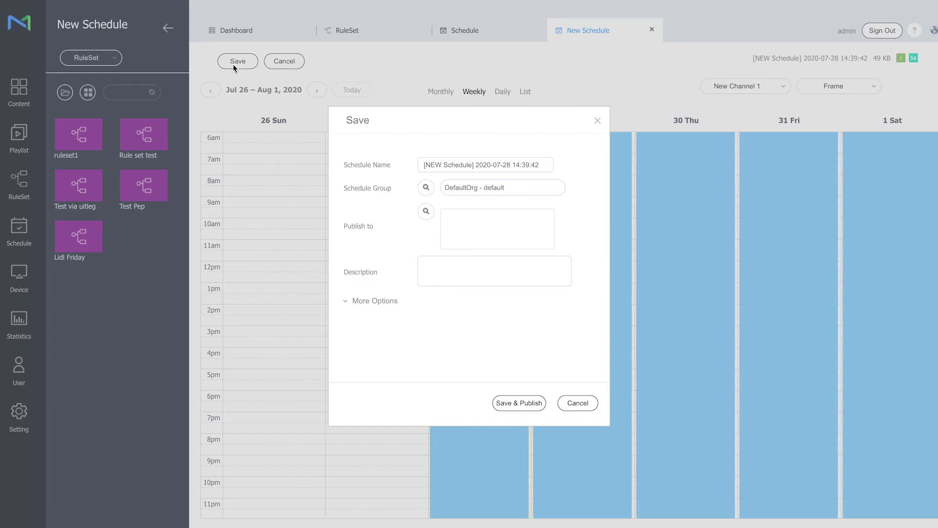
Name the schedule 'ruleset1', choose the Screencom Test RuleSet group, and Save & Publish
{"action": "triple_click", "coordinate": [482, 166]}
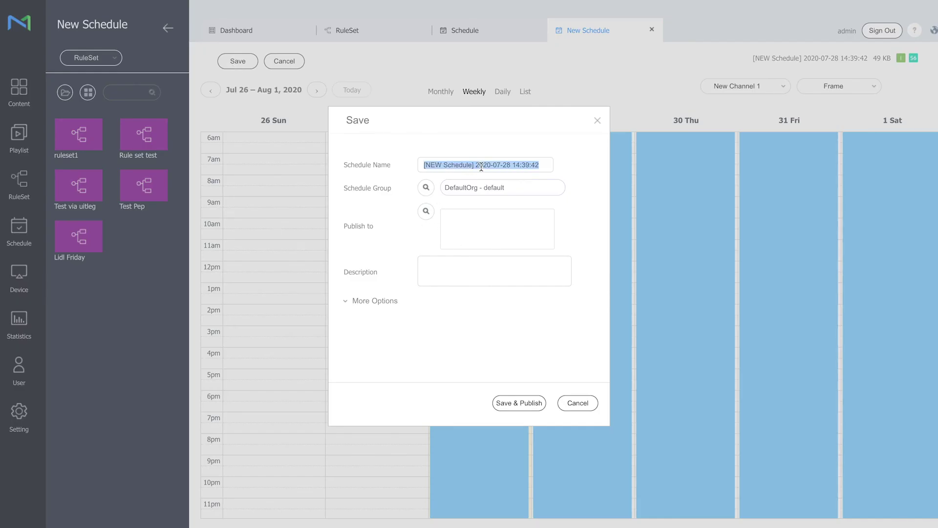
{"action": "type", "text": "ruleset1"}
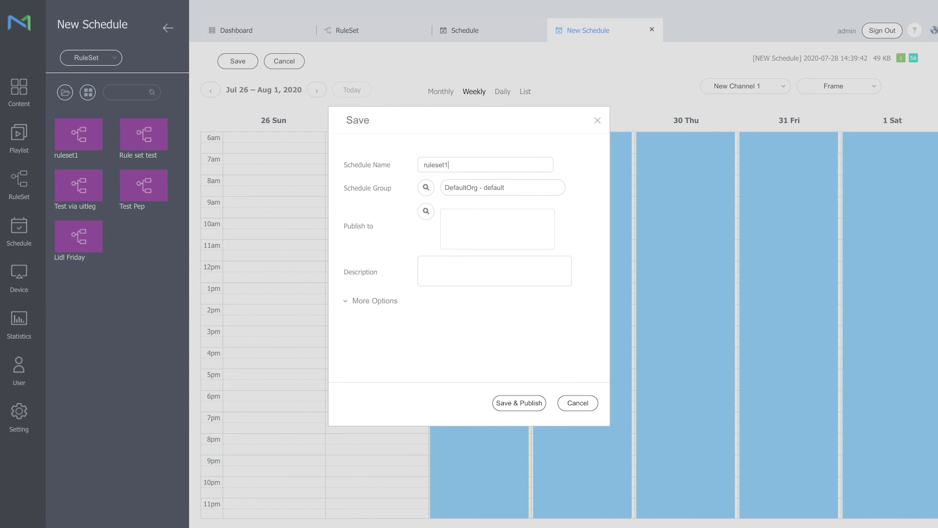
{"action": "left_click", "coordinate": [426, 210]}
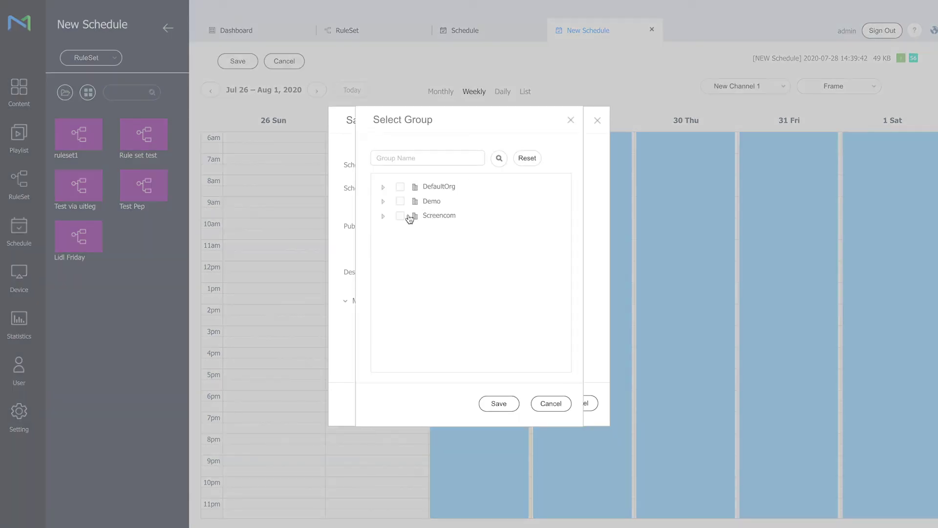
{"action": "left_click", "coordinate": [384, 216]}
{"action": "scroll", "coordinate": [444, 257], "scroll_direction": "down", "scroll_amount": 2}
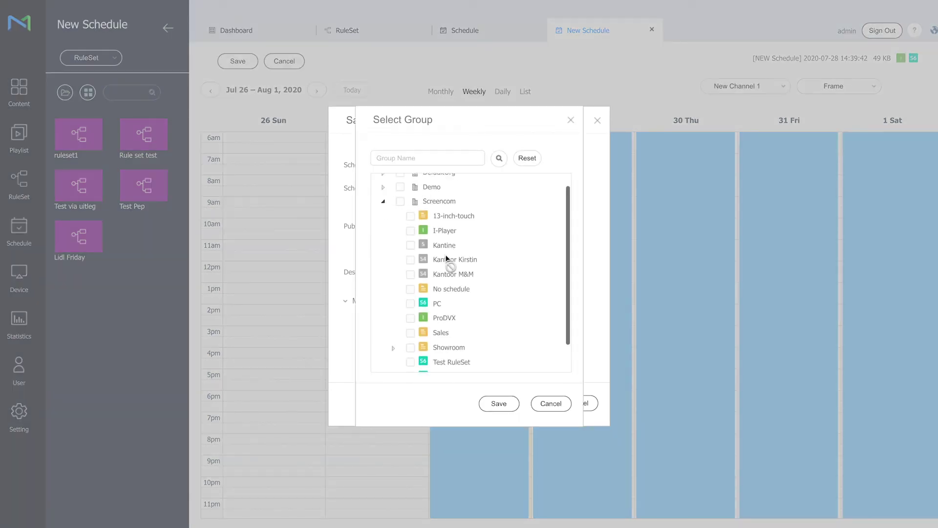
{"action": "left_click", "coordinate": [410, 330]}
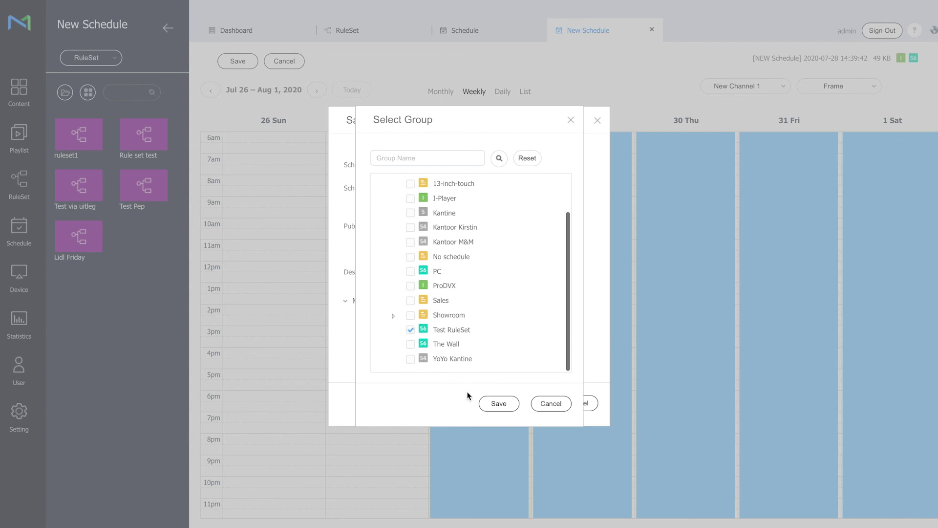
{"action": "left_click", "coordinate": [503, 404]}
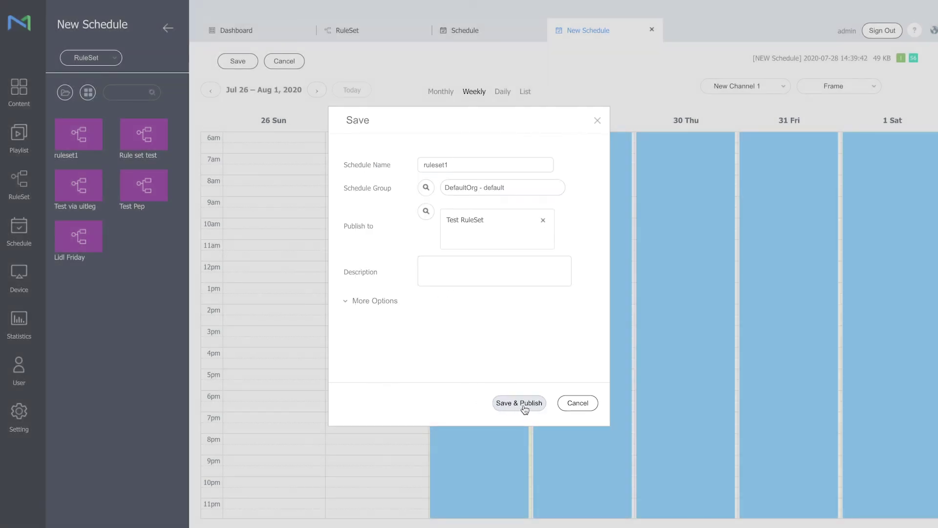
{"action": "left_click", "coordinate": [521, 403]}
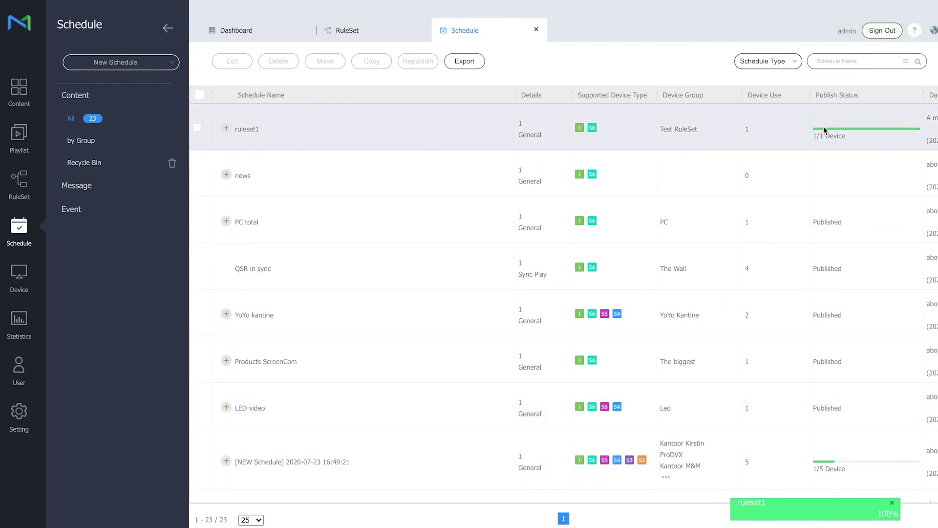
Scroll the schedule table to check ruleset1's Date Modified until it shows 1/1 Device
{"action": "scroll", "coordinate": [747, 124], "scroll_direction": "right", "scroll_amount": 2}
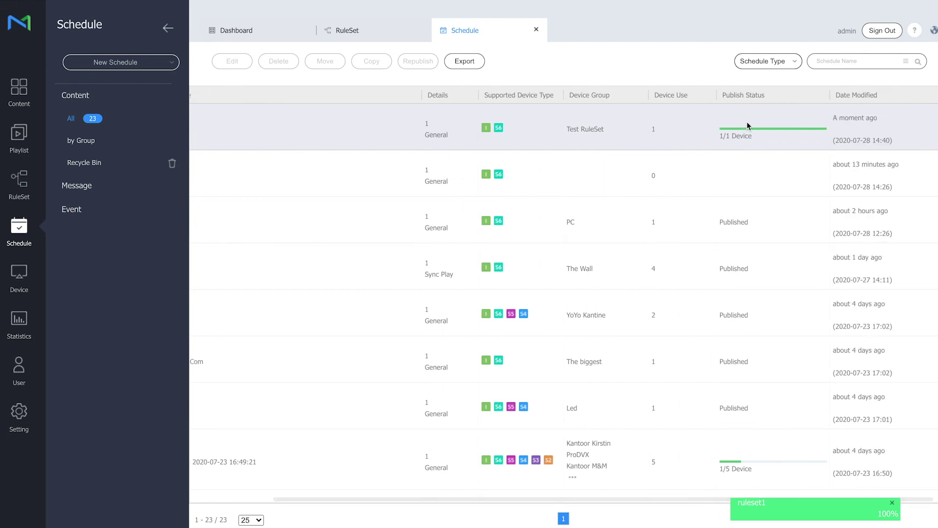
{"action": "scroll", "coordinate": [760, 126], "scroll_direction": "left", "scroll_amount": 2}
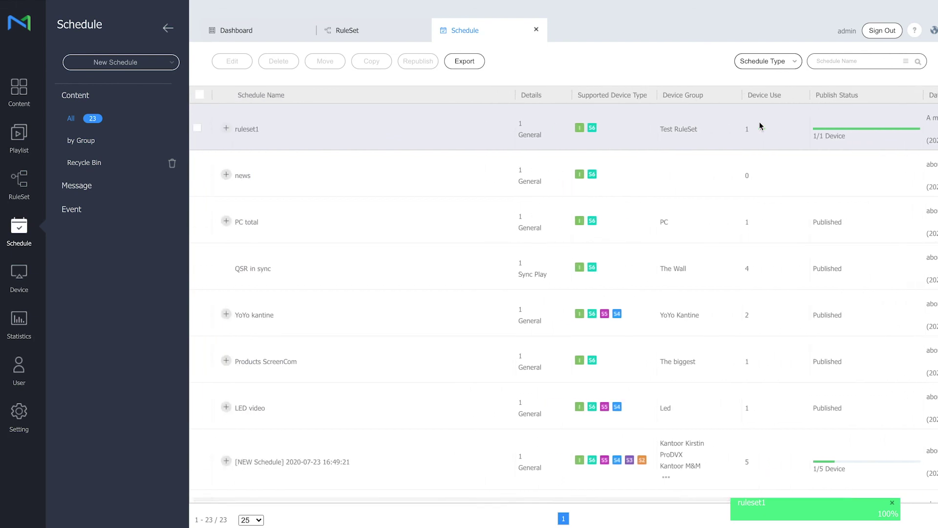